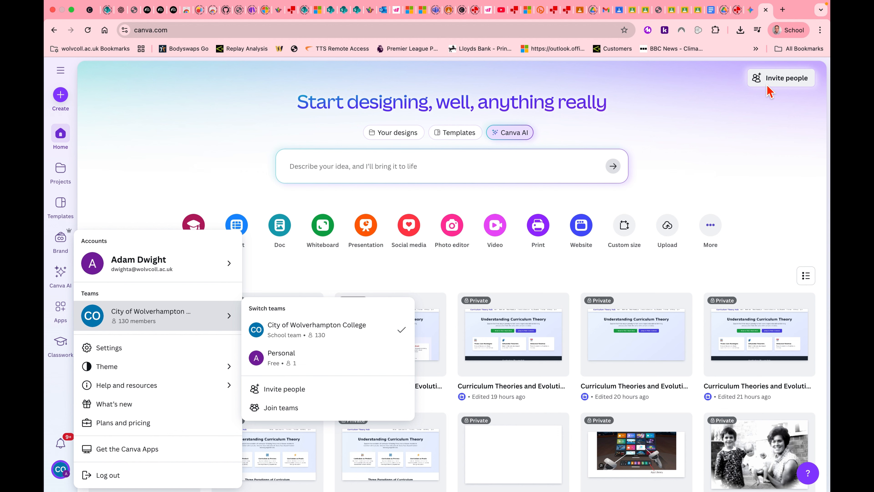
# Switch to Gemini and submit the prepared request for a 500-word Canva prompt for a website on five learning theories
pyautogui.click(711, 166)
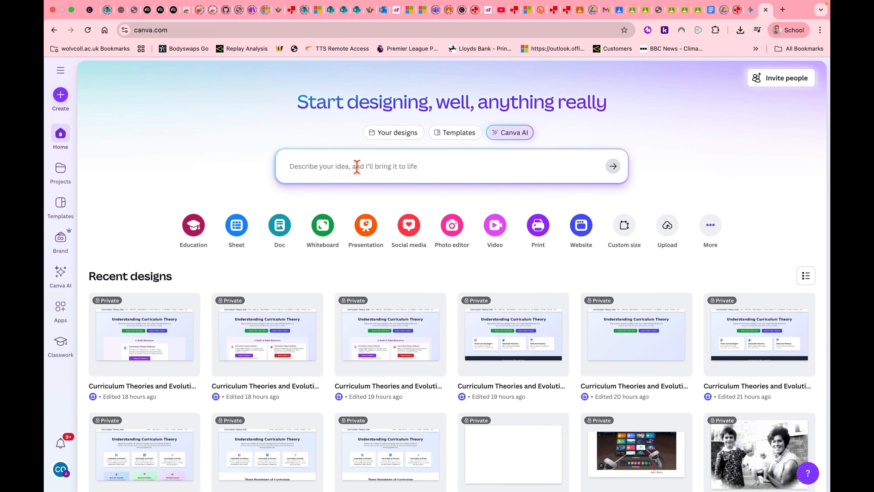
pyautogui.click(751, 10)
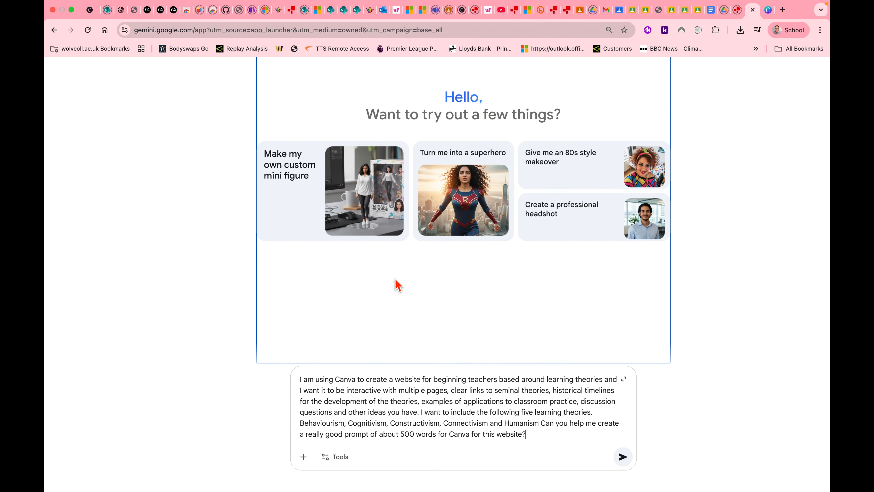
pyautogui.scroll(5, 395, 278)
pyautogui.scroll(-6, 395, 279)
pyautogui.scroll(2, 395, 279)
pyautogui.scroll(1, 395, 279)
pyautogui.hscroll(2, 330, 396)
pyautogui.scroll(-2, 330, 395)
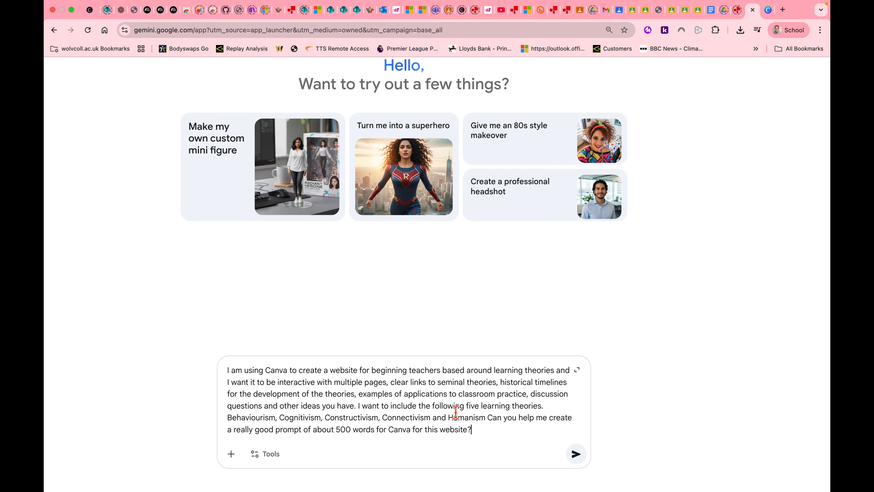
pyautogui.click(575, 454)
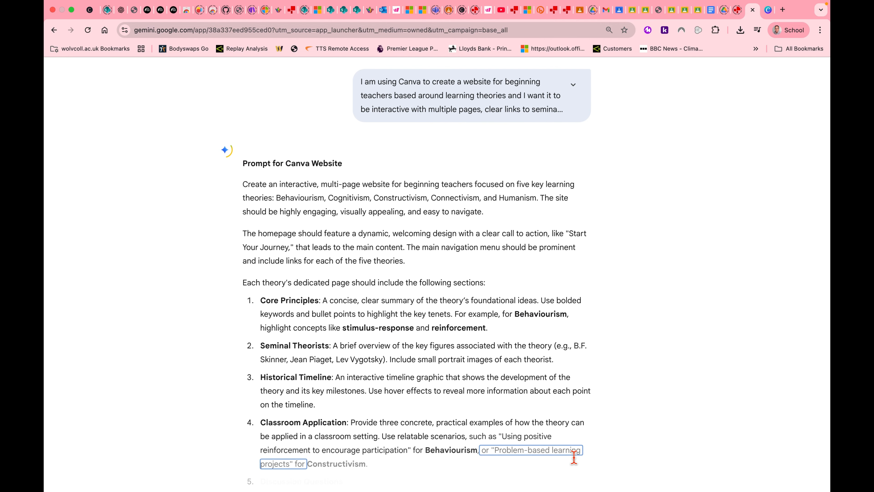
# Copy the full generated Canva website prompt, from the opening "Create an interactive, multi-page website" paragraph to the end, without its heading
pyautogui.scroll(-7, 478, 408)
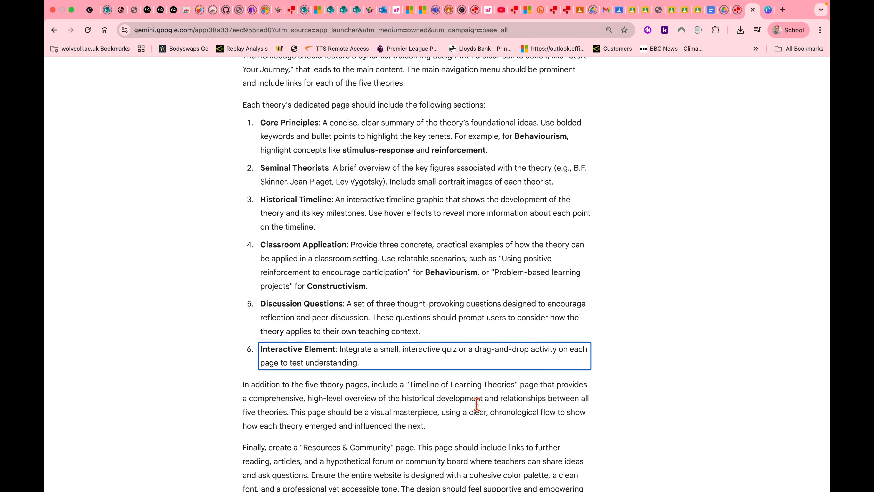
pyautogui.scroll(-1, 477, 405)
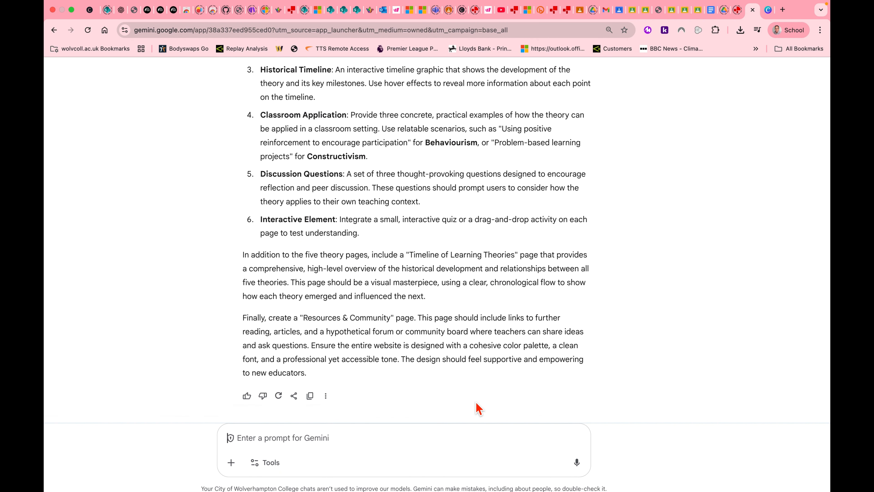
pyautogui.scroll(1, 478, 409)
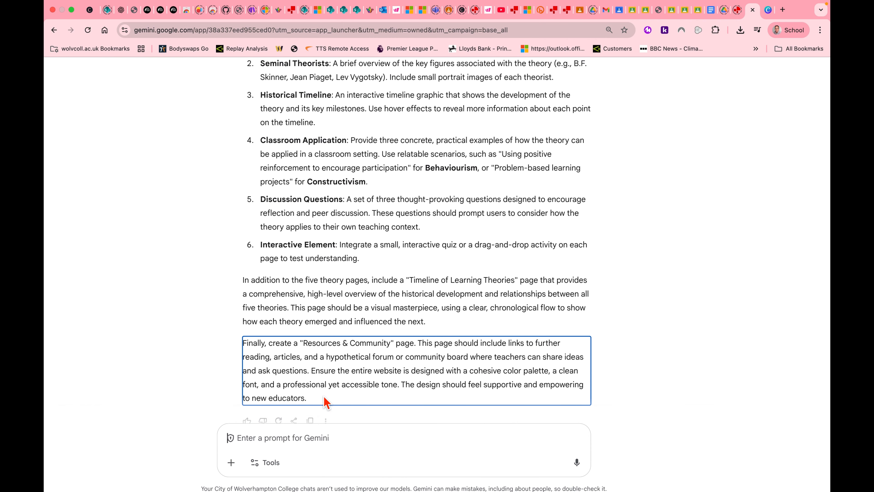
pyautogui.moveTo(324, 401); pyautogui.dragTo(280, 220)
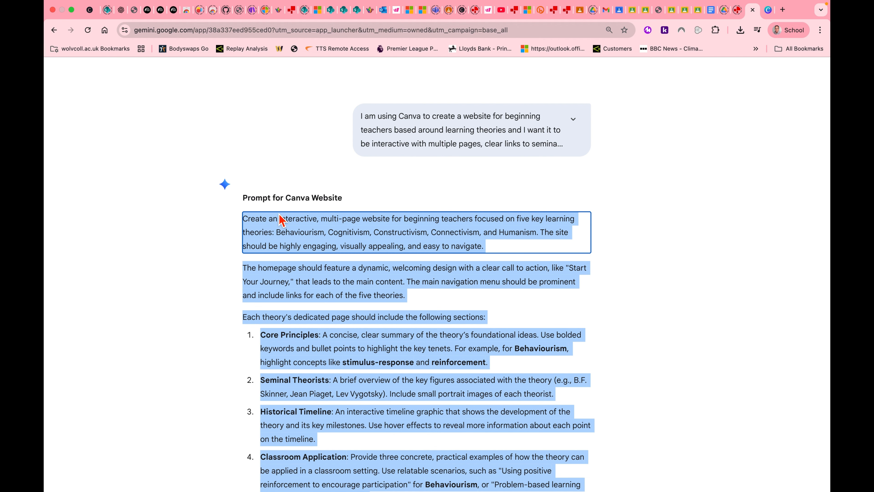
pyautogui.moveTo(280, 221); pyautogui.dragTo(281, 220)
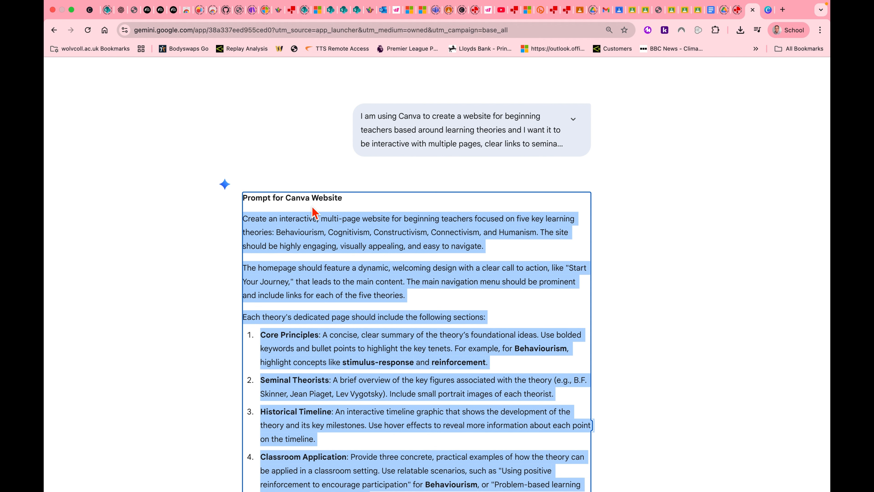
# Switch to Canva, paste the copied website prompt into the Canva AI idea box and submit it
pyautogui.click(769, 10)
pyautogui.click(333, 166)
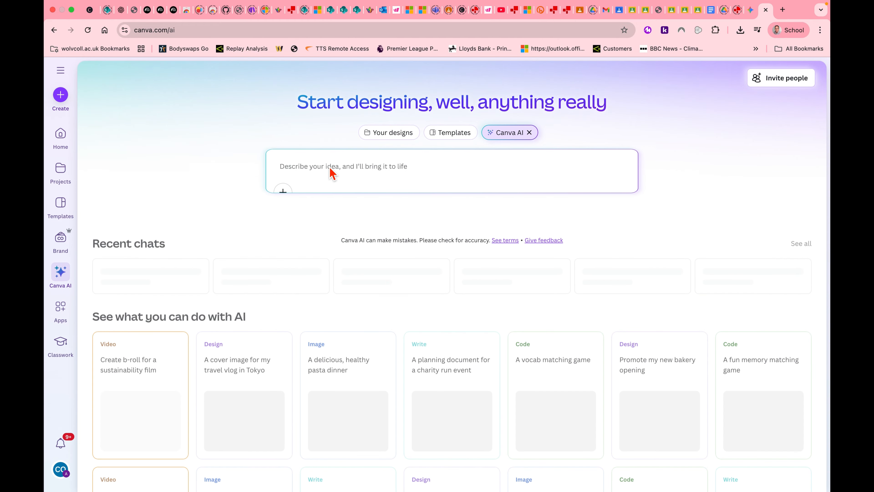
pyautogui.press('super+v')
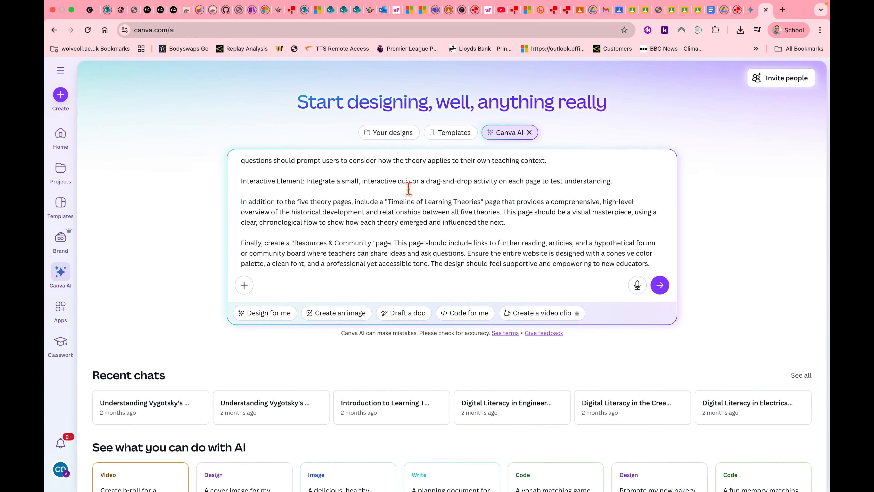
pyautogui.scroll(10, 407, 190)
pyautogui.scroll(-10, 408, 195)
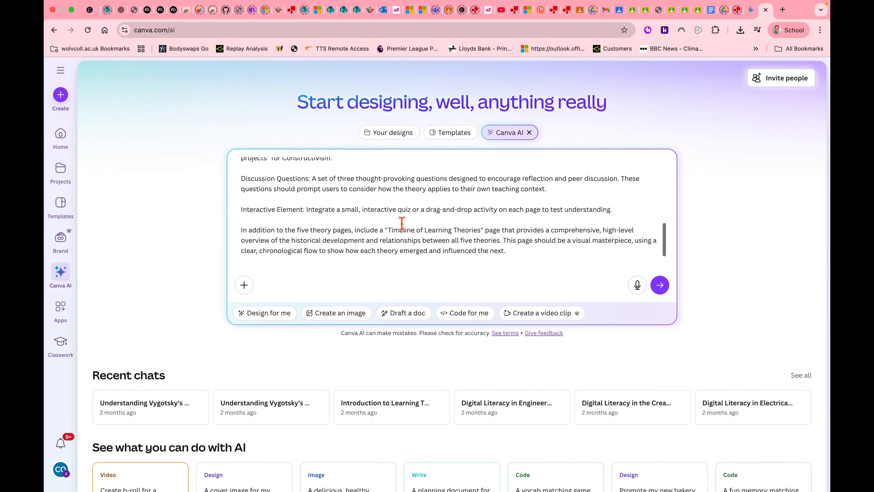
pyautogui.click(659, 290)
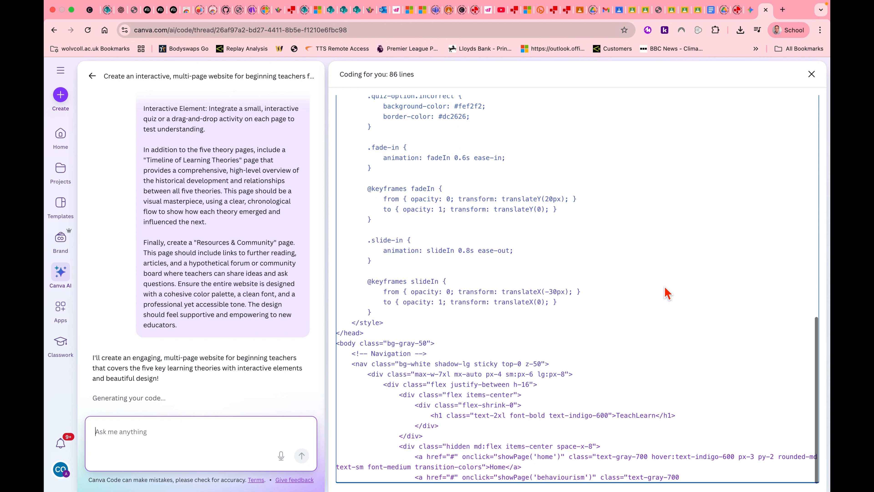
# Review the submitted website prompt in the chat while the code is generated
pyautogui.scroll(3, 194, 243)
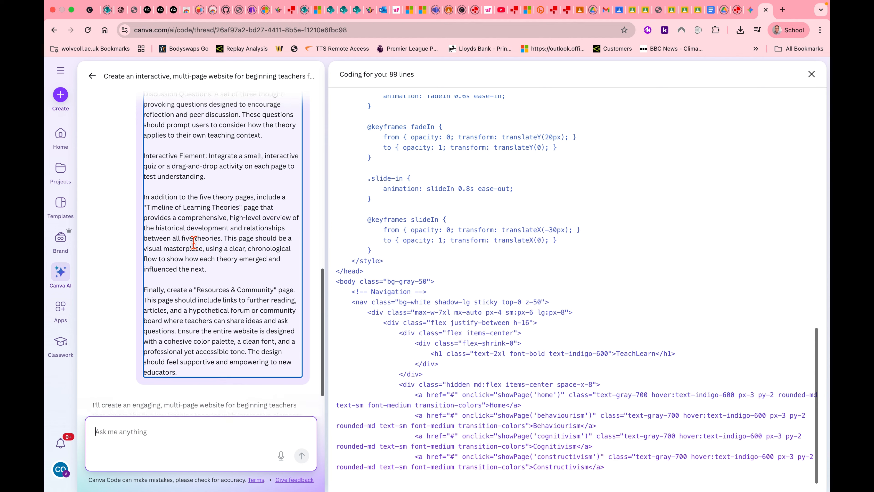
pyautogui.scroll(6, 193, 243)
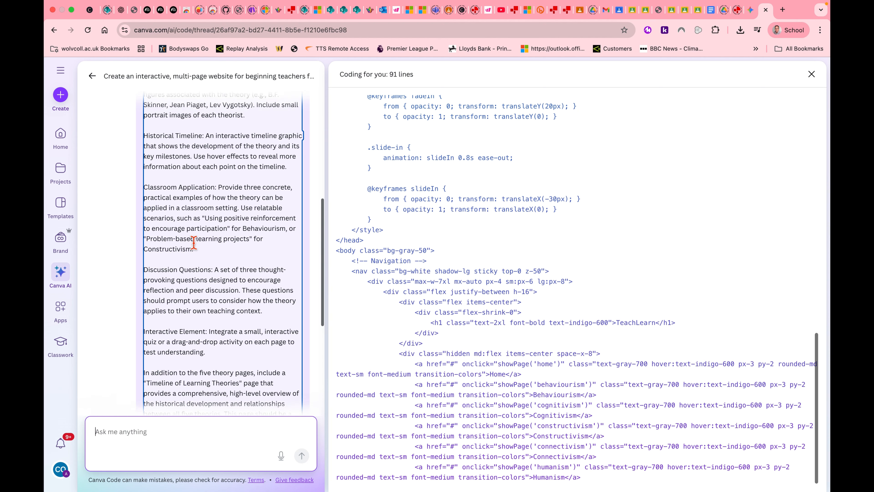
pyautogui.scroll(3, 194, 245)
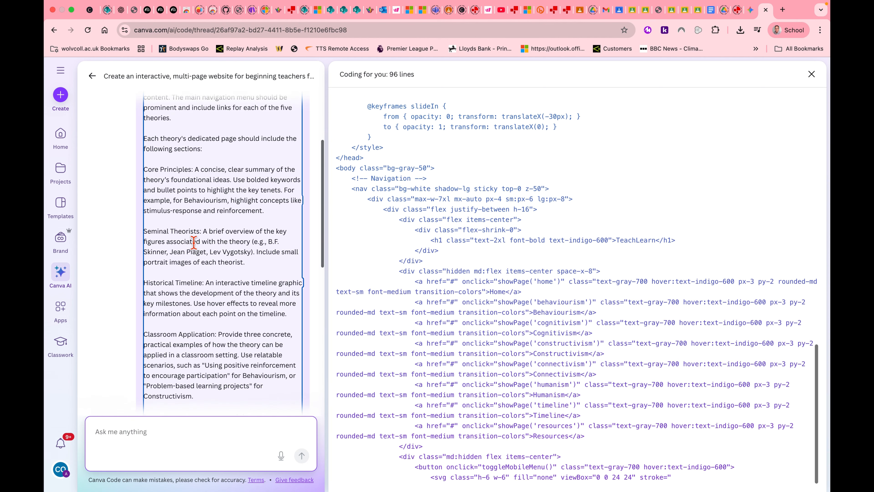
pyautogui.scroll(-2, 193, 243)
pyautogui.scroll(-10, 194, 242)
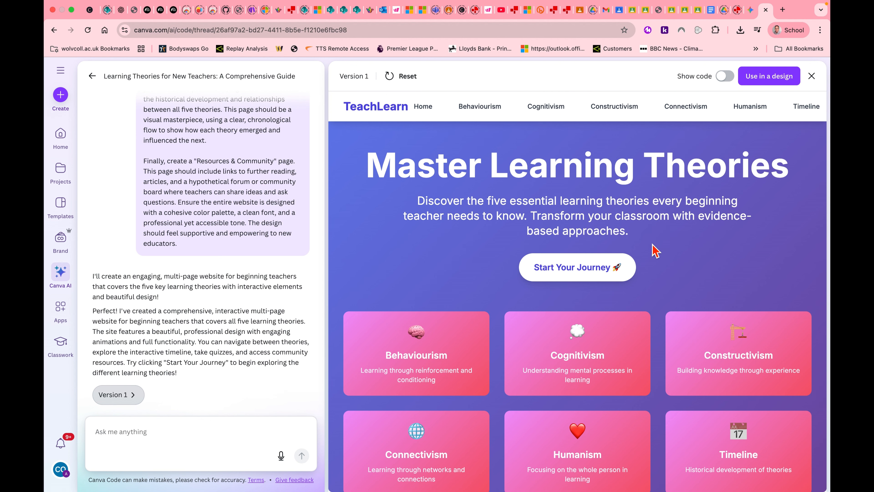
# Examine the home page of the generated website, including its hero section and the learning theory cards
pyautogui.scroll(-2, 656, 250)
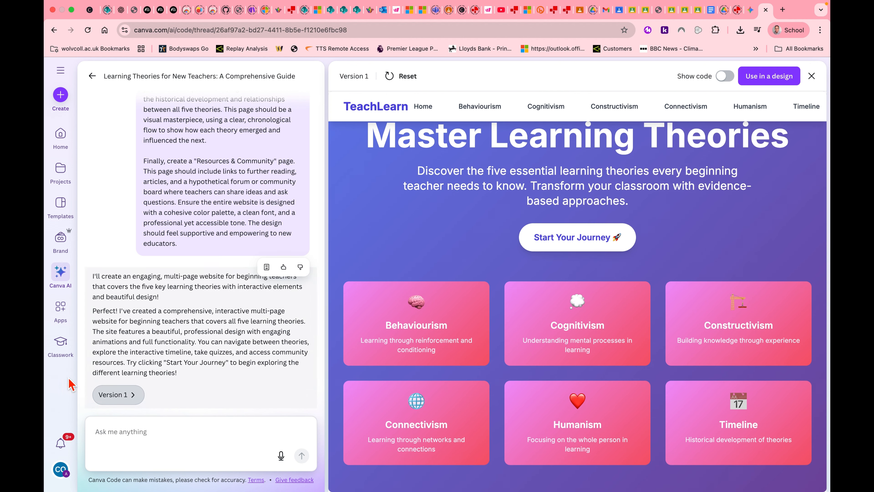
pyautogui.click(122, 401)
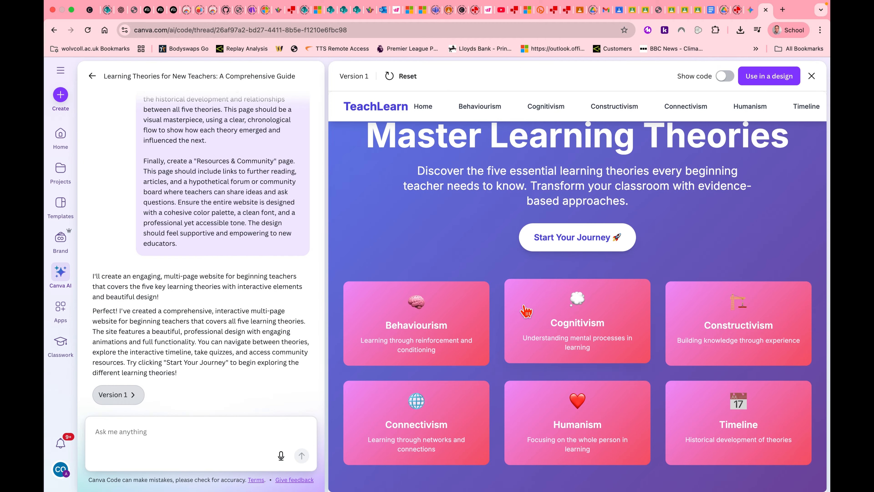
pyautogui.scroll(2, 530, 368)
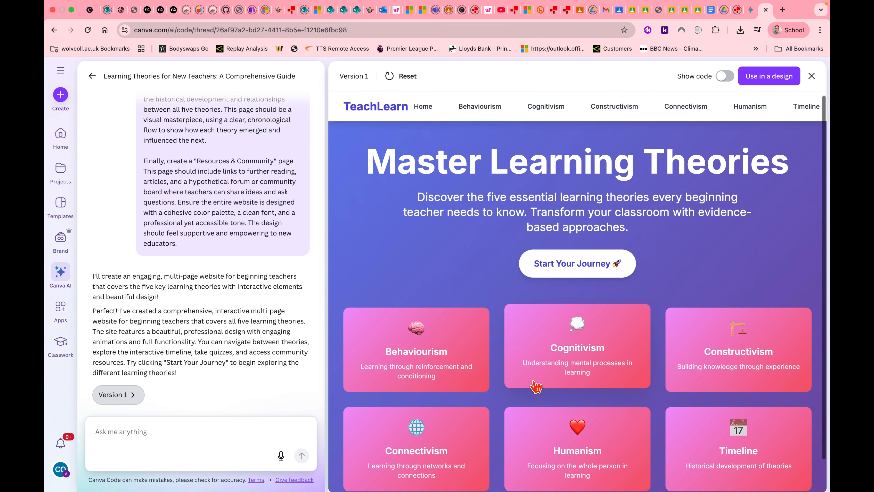
pyautogui.scroll(-2, 533, 377)
pyautogui.scroll(2, 535, 386)
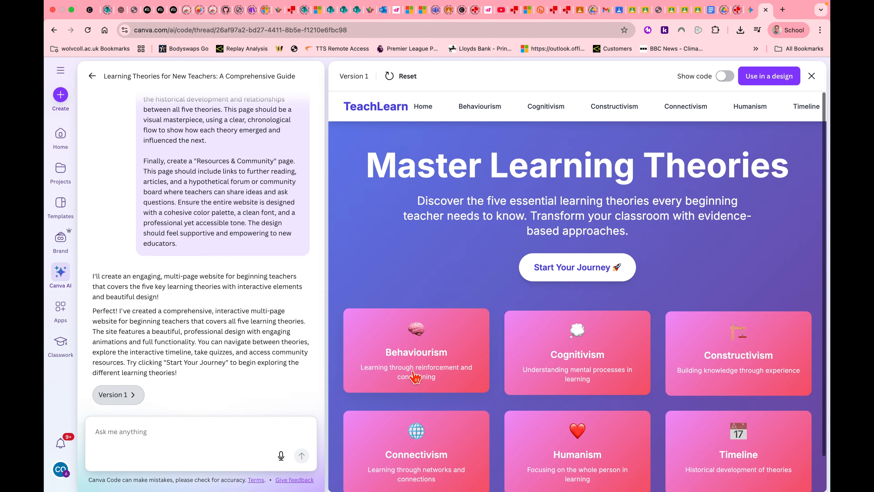
pyautogui.scroll(-2, 557, 375)
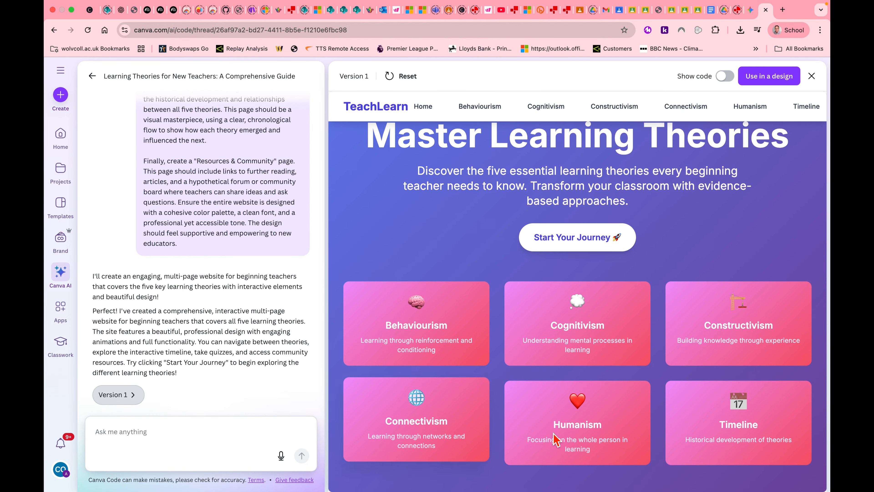
pyautogui.scroll(2, 578, 434)
pyautogui.scroll(2, 578, 435)
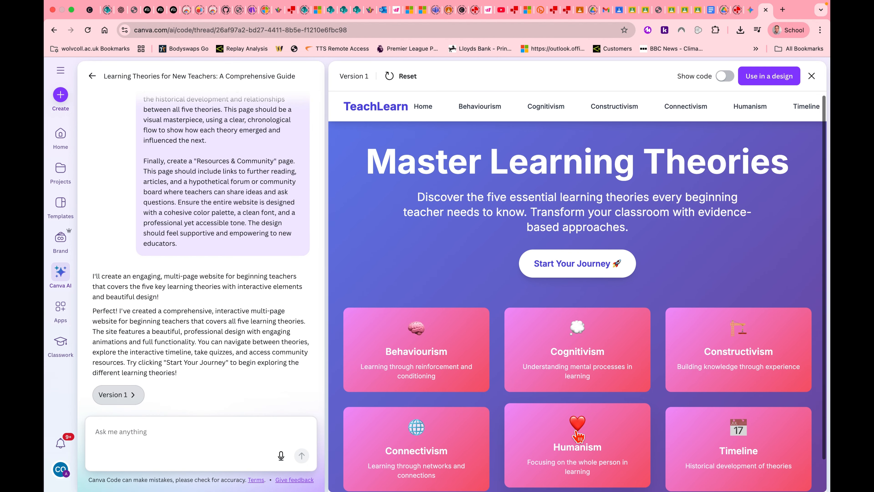
# Open the Behaviourism page and examine its principles, theorists, historical timeline milestones and classroom applications
pyautogui.scroll(-3, 446, 386)
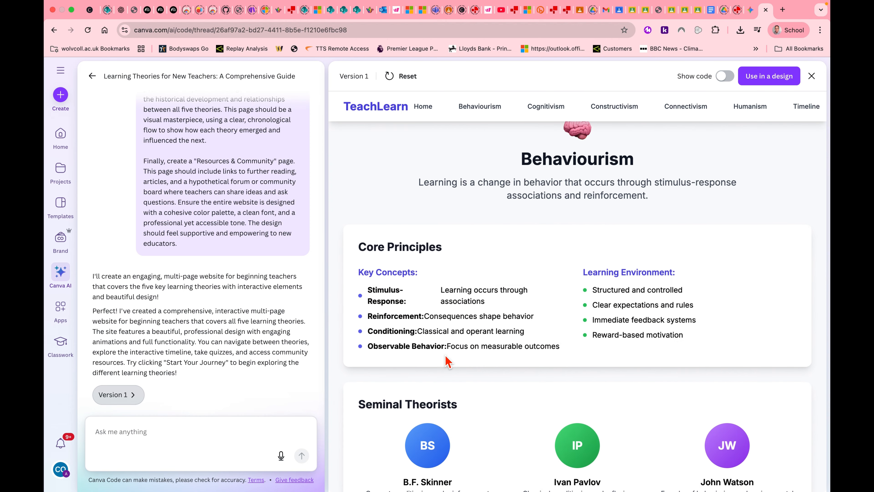
pyautogui.scroll(-5, 447, 327)
pyautogui.scroll(3, 488, 318)
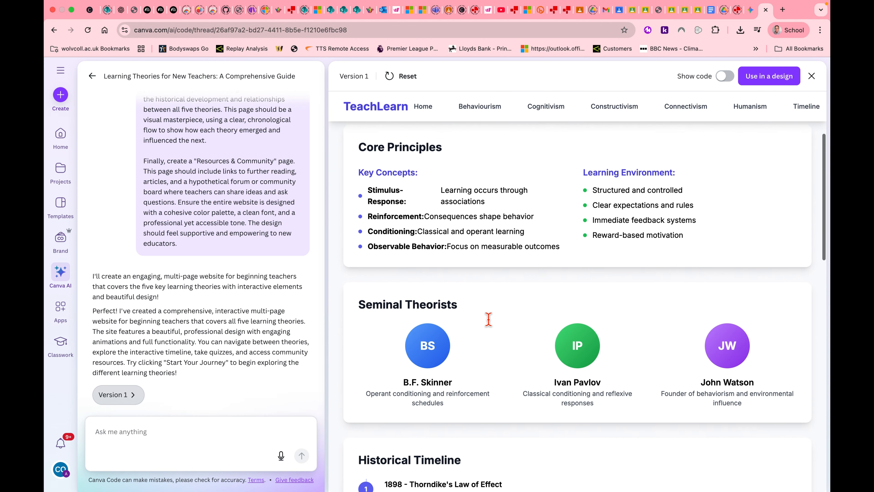
pyautogui.scroll(-5, 491, 346)
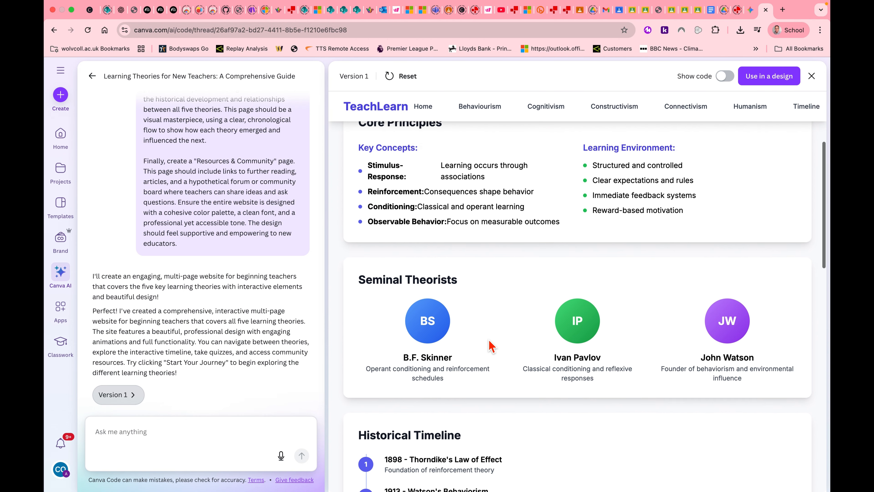
pyautogui.scroll(-3, 454, 391)
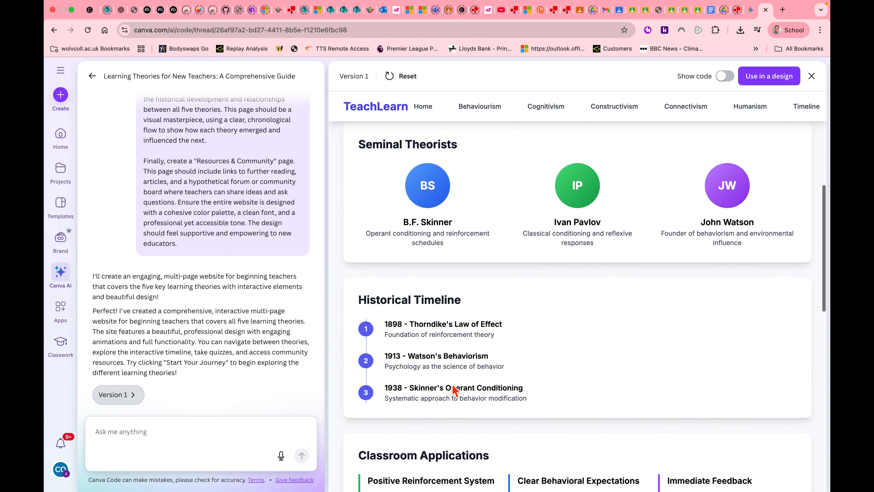
pyautogui.click(480, 336)
pyautogui.scroll(-1, 481, 340)
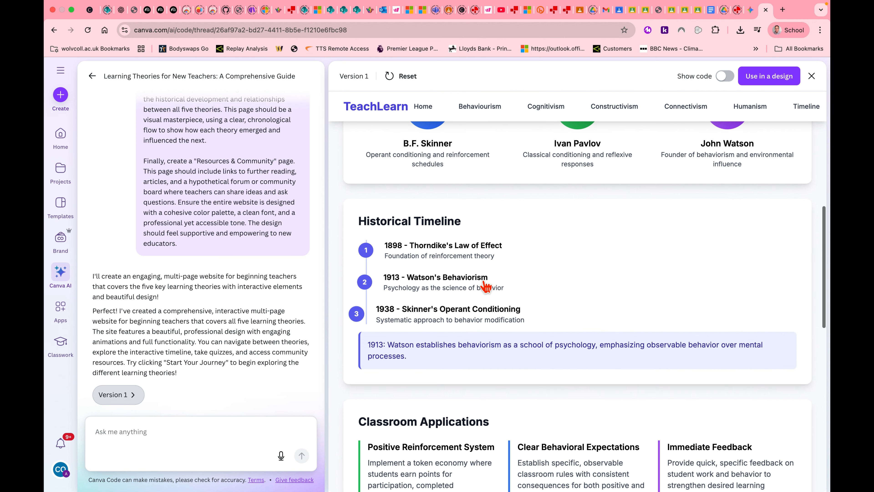
pyautogui.scroll(-10, 532, 380)
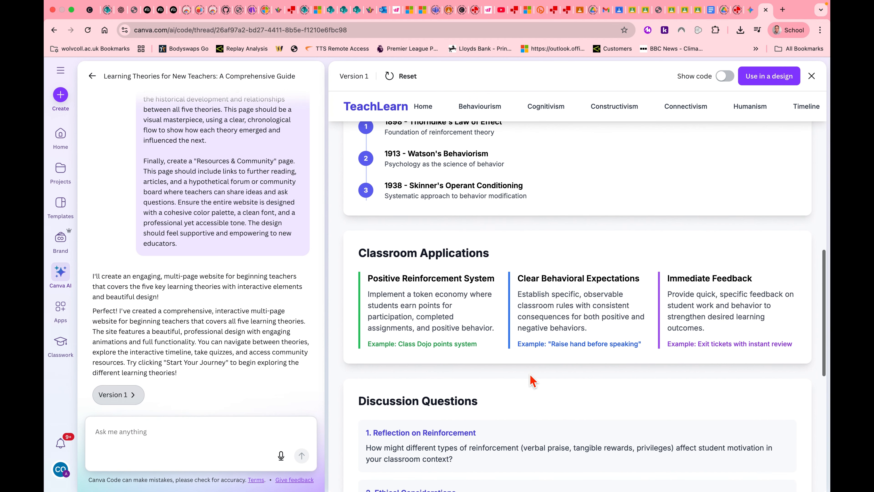
pyautogui.scroll(20, 531, 380)
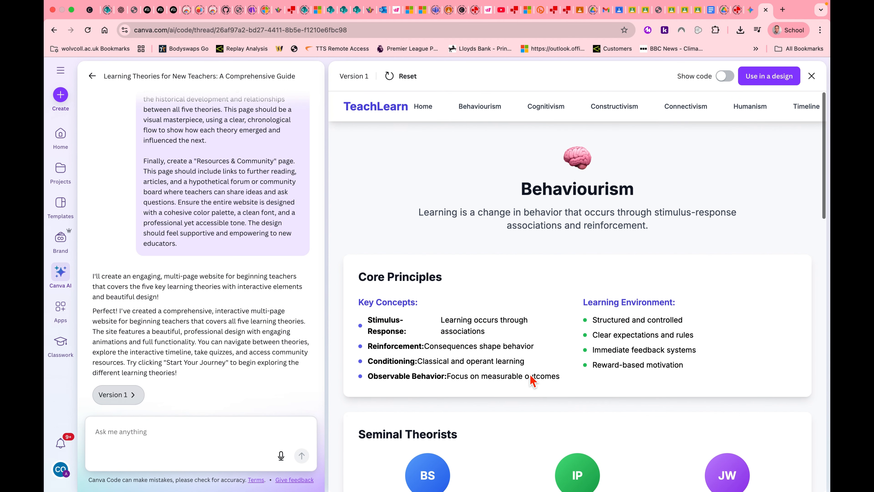
# View the website's Cognitivism and Humanism pages, then return to its home page
pyautogui.click(552, 118)
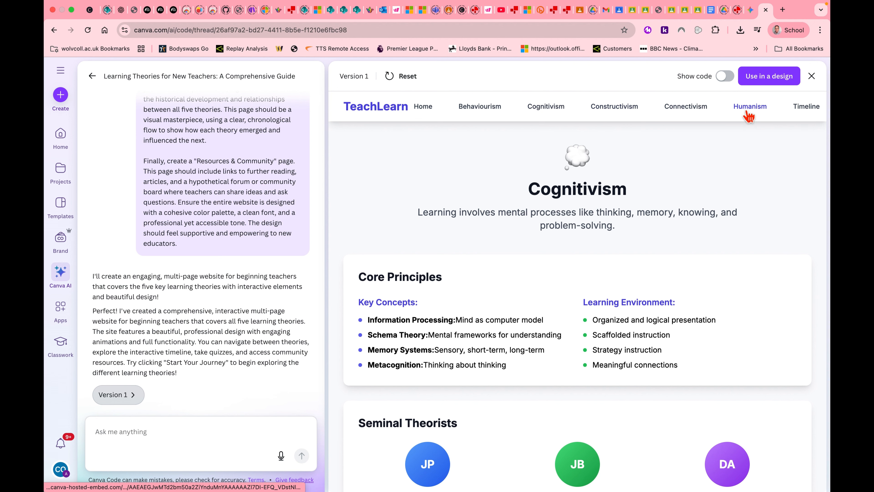
pyautogui.click(758, 114)
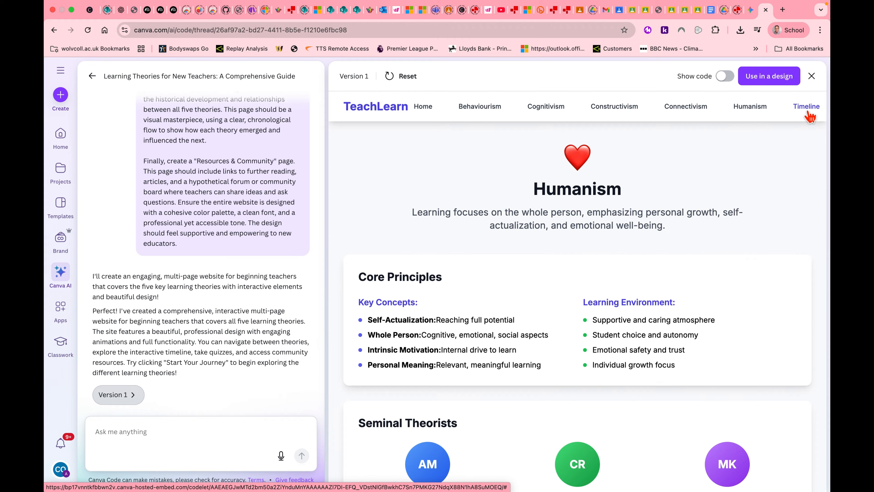
pyautogui.click(435, 113)
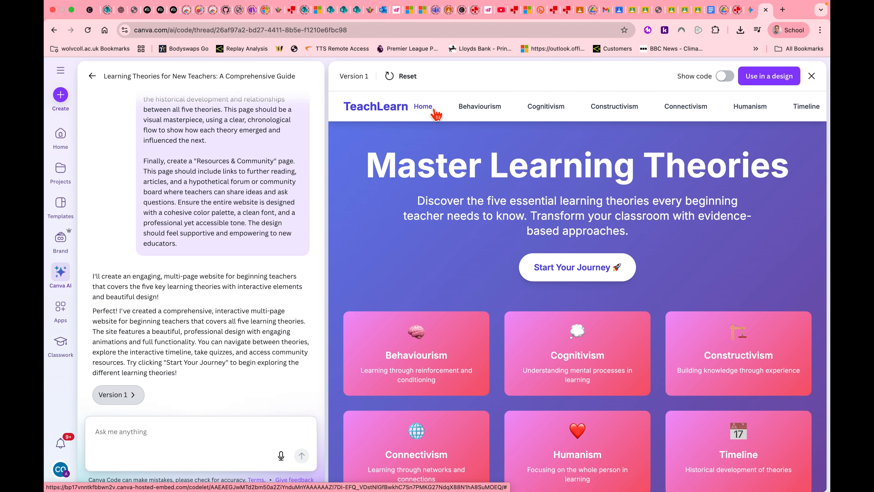
pyautogui.scroll(-1, 460, 185)
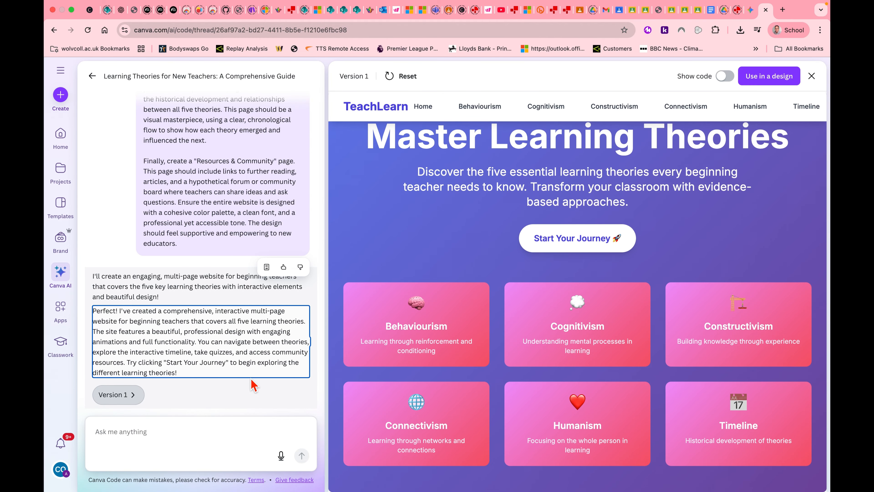
# Open the Behaviourism page from the home page cards and look over its core principles and seminal theorists
pyautogui.click(425, 342)
pyautogui.scroll(-6, 424, 337)
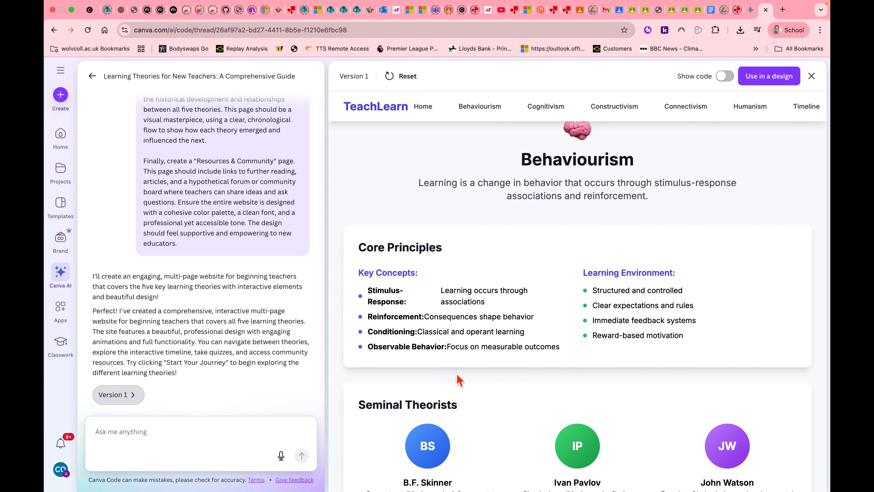
pyautogui.scroll(2, 455, 380)
pyautogui.scroll(4, 459, 380)
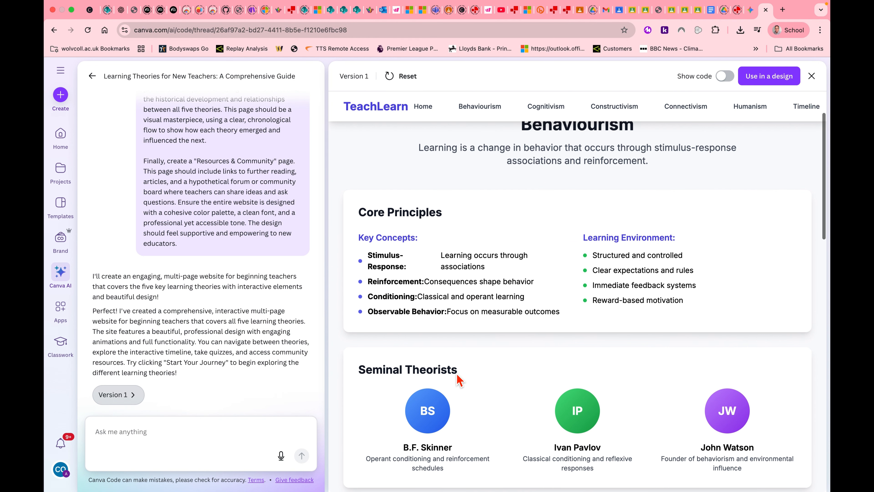
pyautogui.scroll(1, 495, 334)
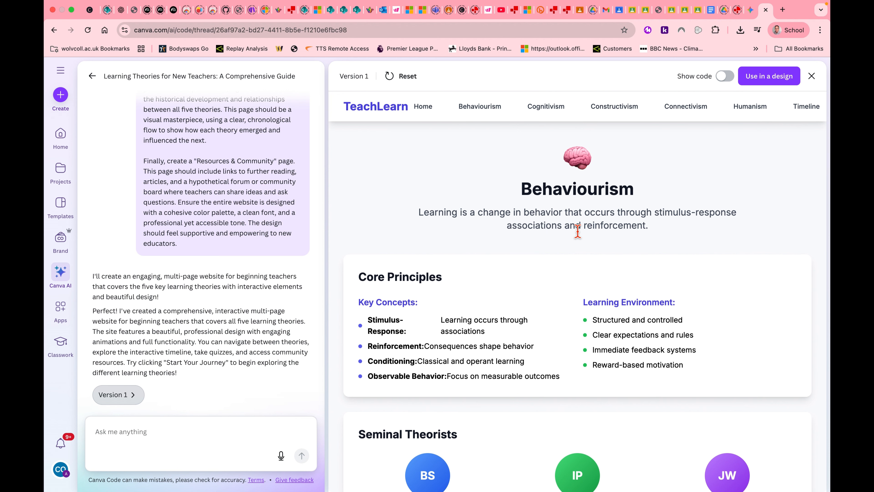
# Start a follow-up prompt asking for more detailed explanations of the most important (seminal) theories and how they apply to classroom practice
pyautogui.click(135, 435)
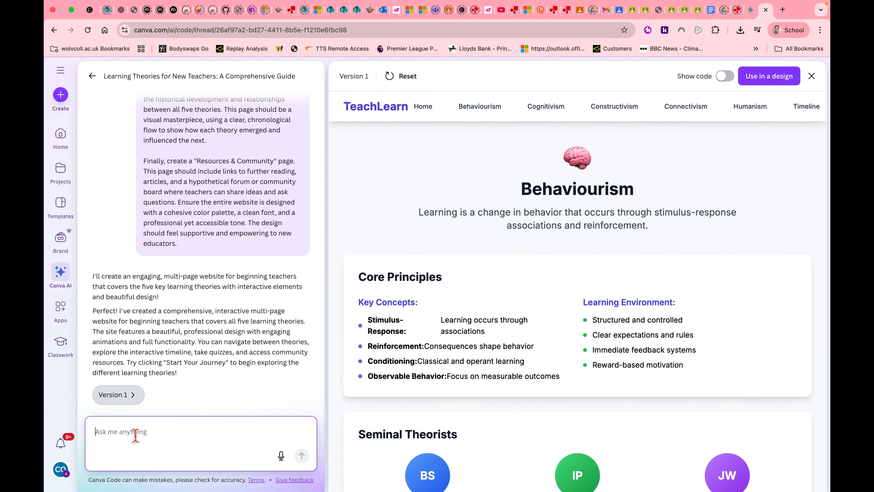
pyautogui.write('Fir t')
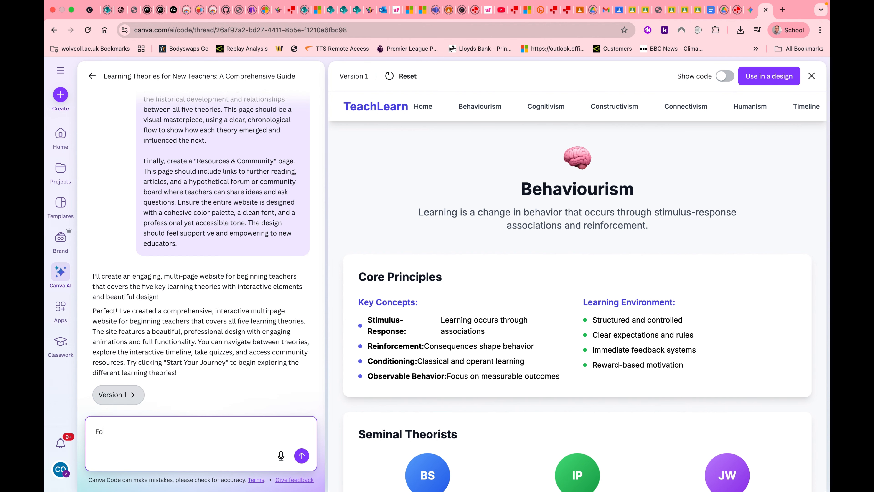
pyautogui.write('r the most important theories (seminal')
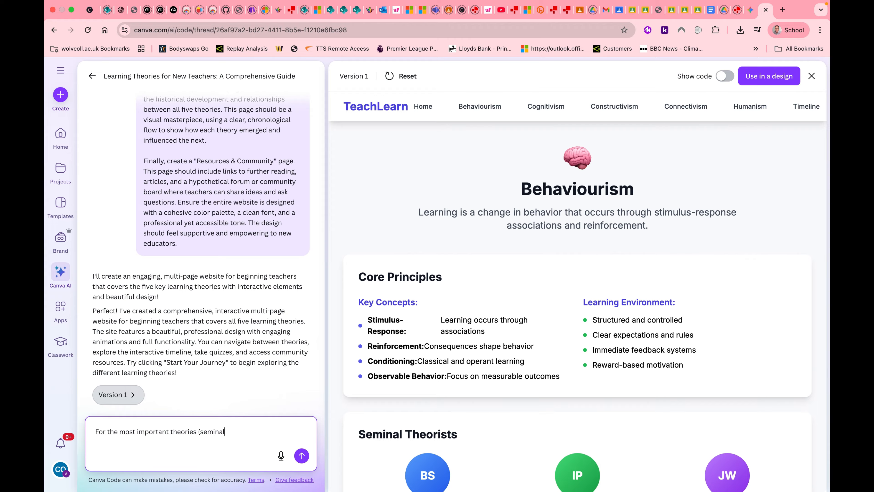
pyautogui.write(') - can you give more detailed explanb')
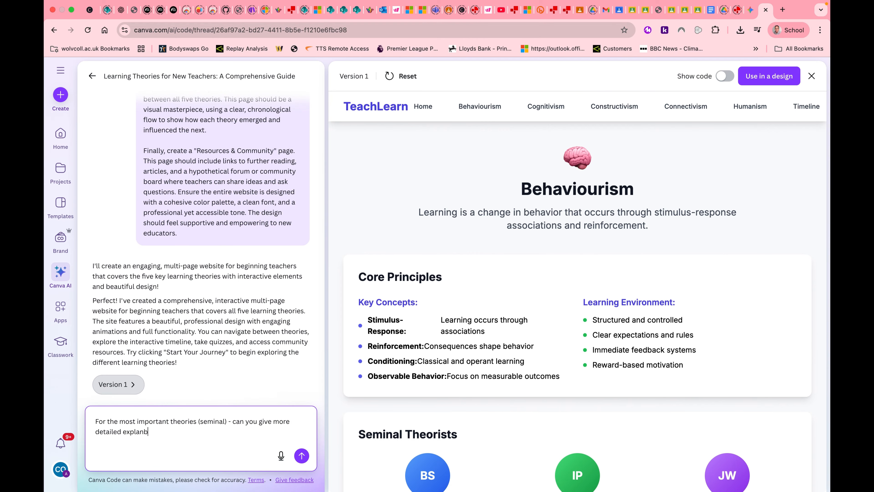
pyautogui.press('BackSpace')
pyautogui.write('atopns ')
pyautogui.write('ions of')
pyautogui.write(' these theories')
pyautogui.write(' and how they apply t')
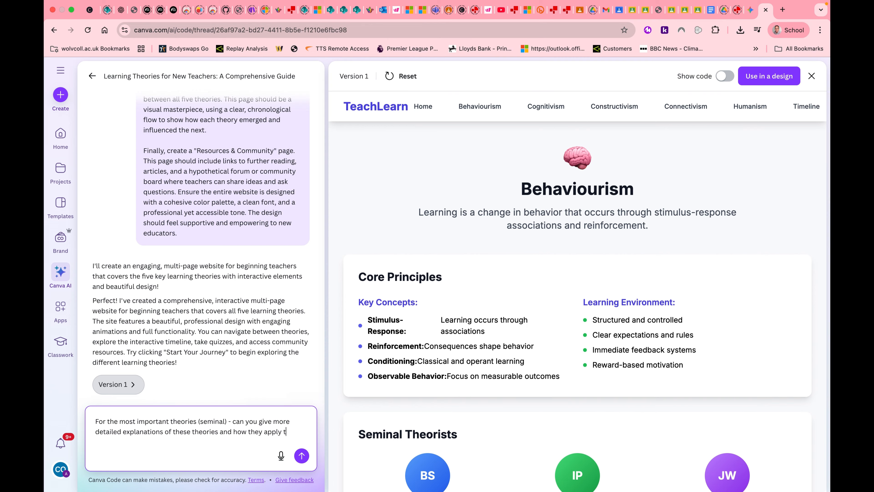
pyautogui.write('o classroom')
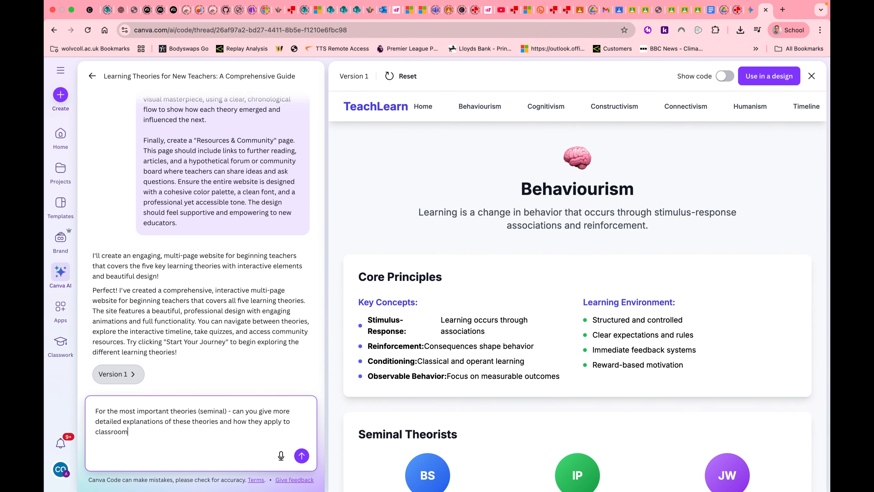
pyautogui.write(' p[ra')
pyautogui.write('actice')
# Extend the prompt with a request for full academic references and links to key research and papers
pyautogui.write('. Can you alsop')
pyautogui.write(' gi')
pyautogui.write('ce')
pyautogui.press('BackSpace')
pyautogui.press('BackSpace')
pyautogui.write('nb')
pyautogui.press('BackSpace')
pyautogui.write('n you also full referenc')
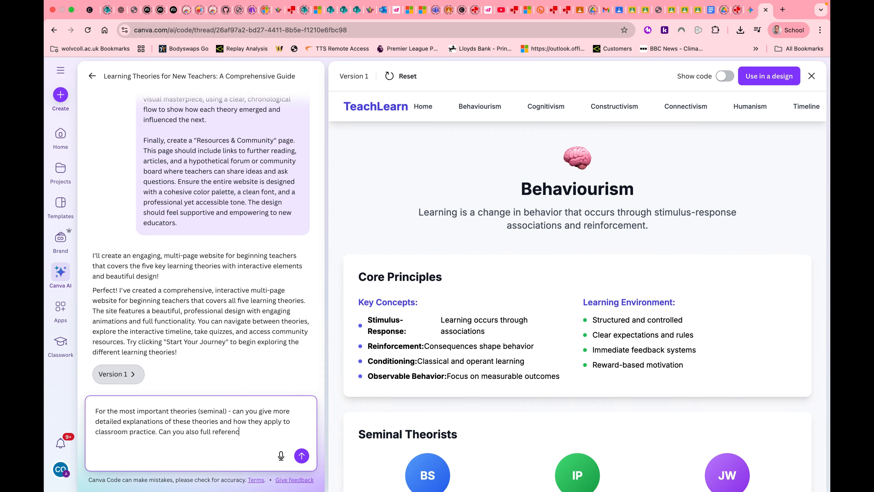
pyautogui.write('es and')
pyautogui.press('Left')
pyautogui.press('Left')
pyautogui.press('Left')
pyautogui.press('Left')
pyautogui.press('Left')
pyautogui.press('Left')
pyautogui.press('Left')
pyautogui.write('academic')
pyautogui.click(303, 435)
pyautogui.write('links to ')
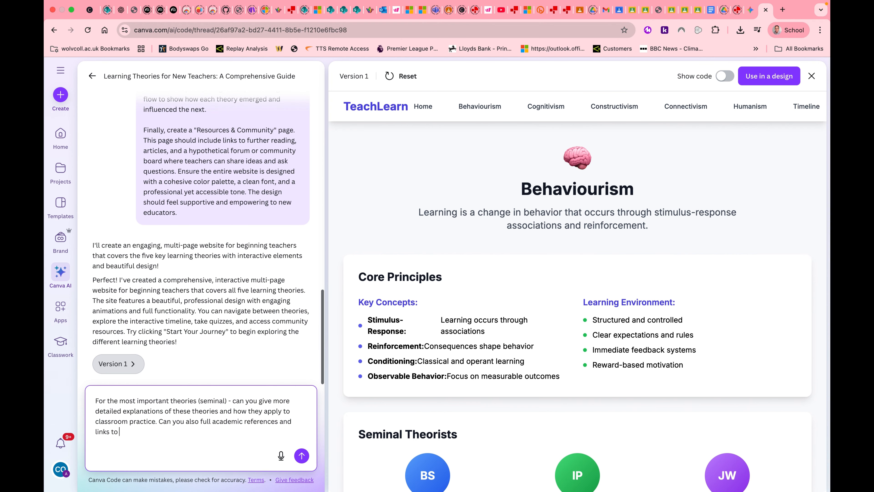
pyautogui.write('key re')
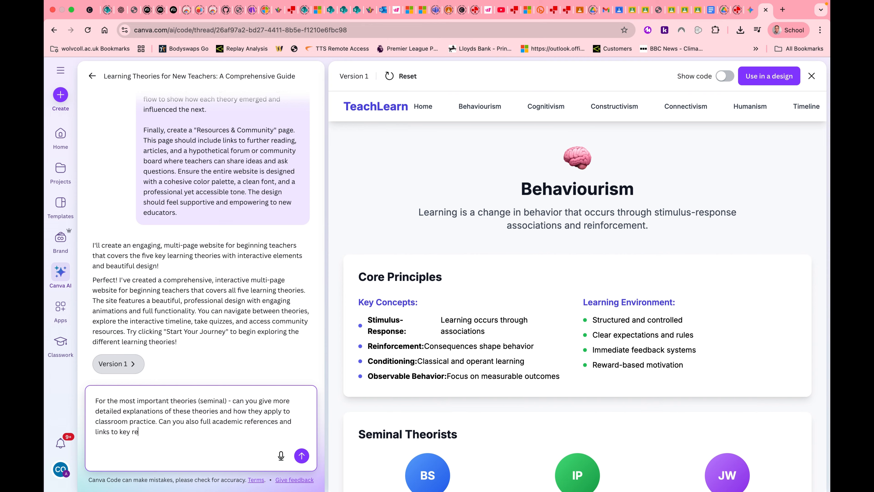
pyautogui.write('search and papers. I need you to in')
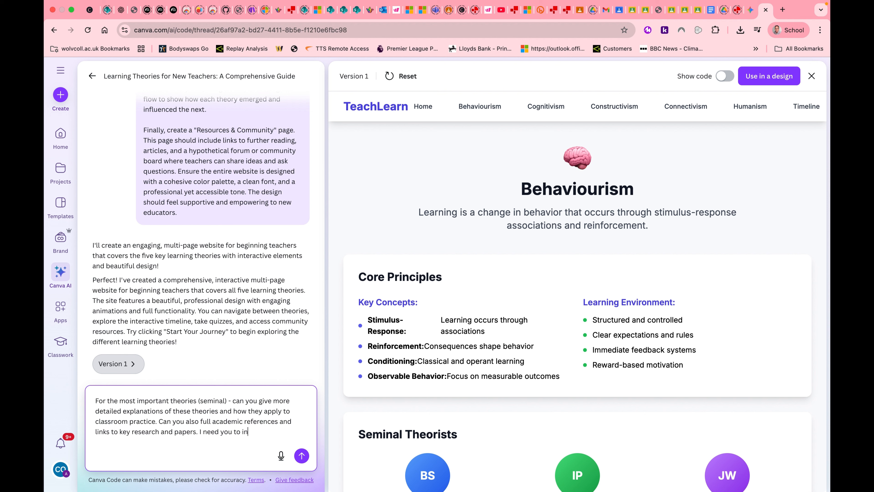
# Ask in the prompt for Maslow's Hierarchy of Needs and John Sweller's cognitive load theory to be included
pyautogui.write("clude Maslow's Hiera")
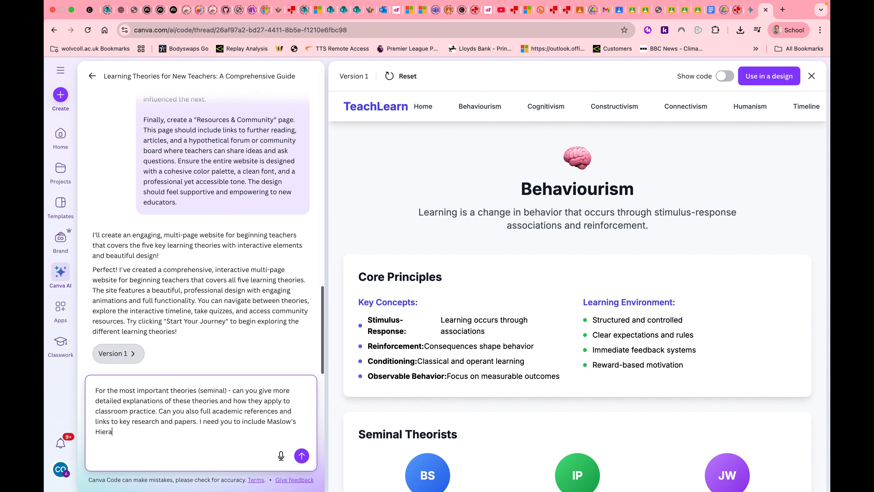
pyautogui.write('rchy of')
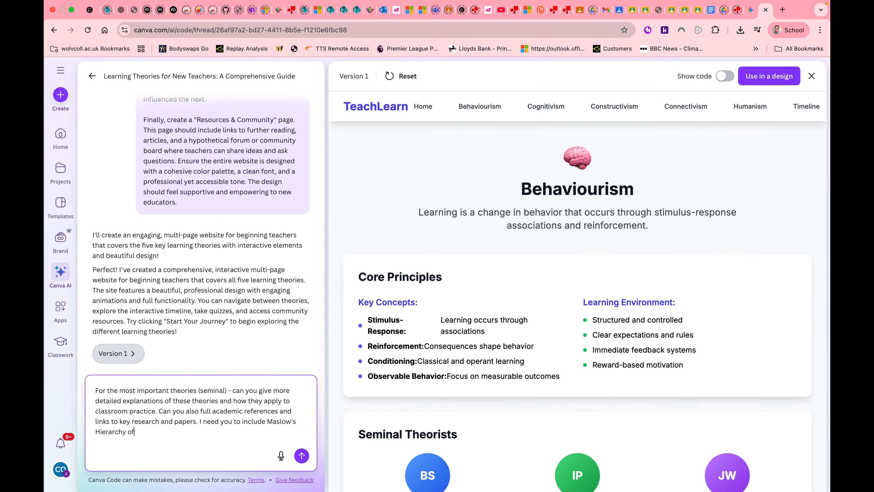
pyautogui.write(' Needs and John ASwe')
pyautogui.press('BackSpace')
pyautogui.press('BackSpace')
pyautogui.press('BackSpace')
pyautogui.press('BackSpace')
pyautogui.write("Sweller's cognitive loa")
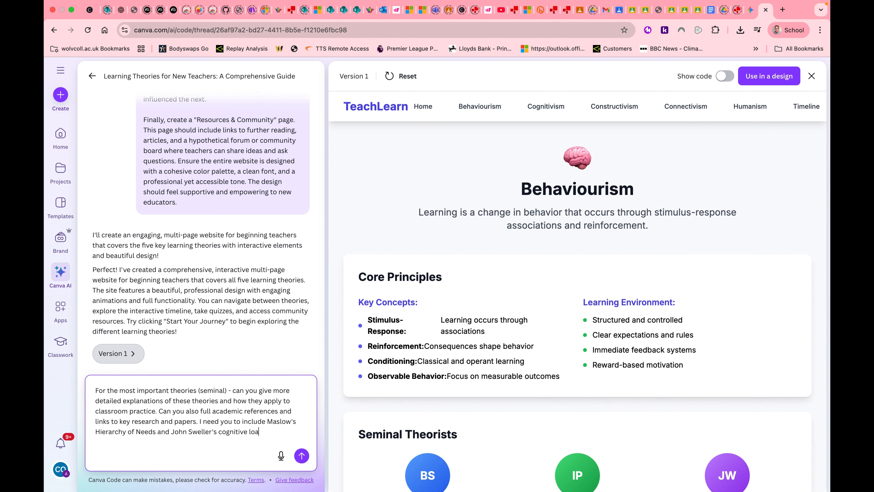
pyautogui.write('d theory')
# Add "(in Humanism)" after Maslow's Hierarchy of Needs and "(Cognitivism)" after cognitive load theory in the prompt
pyautogui.press('Left')
pyautogui.press('Left')
pyautogui.press('Left')
pyautogui.press('Left')
pyautogui.press('Left')
pyautogui.press('Left')
pyautogui.press('Left')
pyautogui.press('Left')
pyautogui.press('Left')
pyautogui.press('Left')
pyautogui.press('Left')
pyautogui.press('Left')
pyautogui.press('Left')
pyautogui.press('Left')
pyautogui.press('Left')
pyautogui.press('Left')
pyautogui.press('Left')
pyautogui.press('Left')
pyautogui.press('Left')
pyautogui.press('Left')
pyautogui.press('Left')
pyautogui.press('Left')
pyautogui.press('Left')
pyautogui.press('Left')
pyautogui.press('Left')
pyautogui.press('Left')
pyautogui.press('Left')
pyautogui.press('Left')
pyautogui.press('Left')
pyautogui.press('Left')
pyautogui.press('Left')
pyautogui.press('Left')
pyautogui.write('(in ')
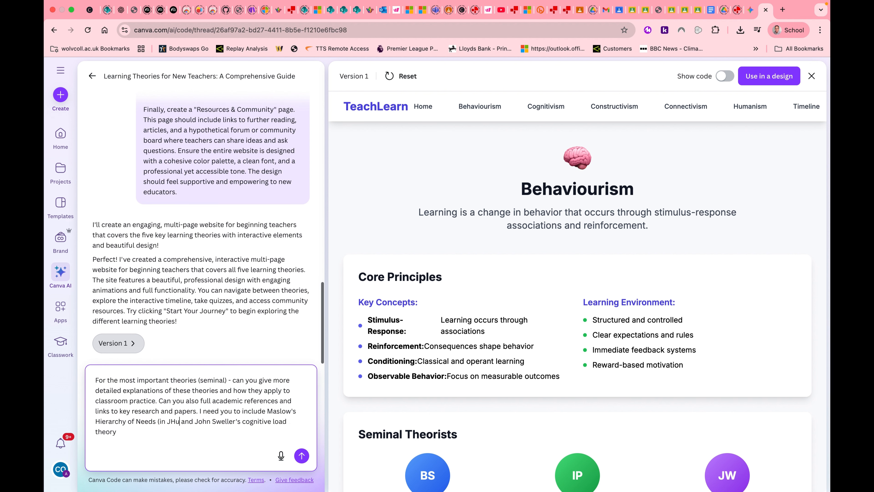
pyautogui.write('Huma')
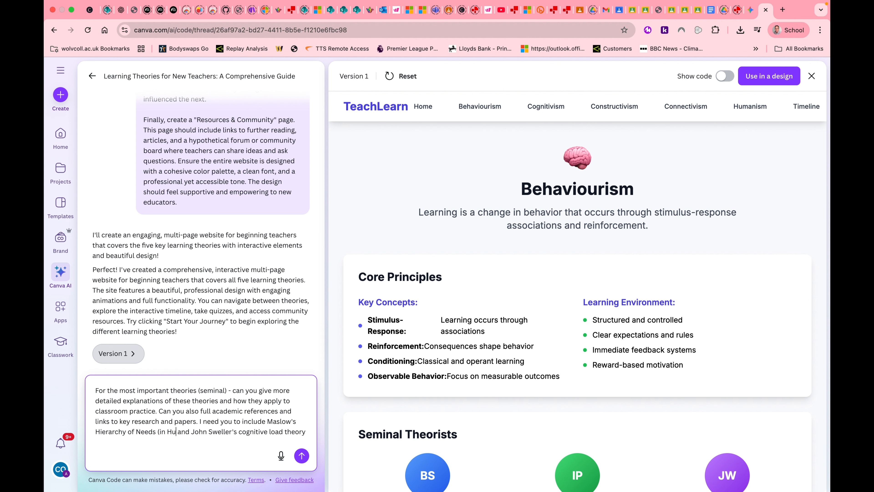
pyautogui.write('nism)')
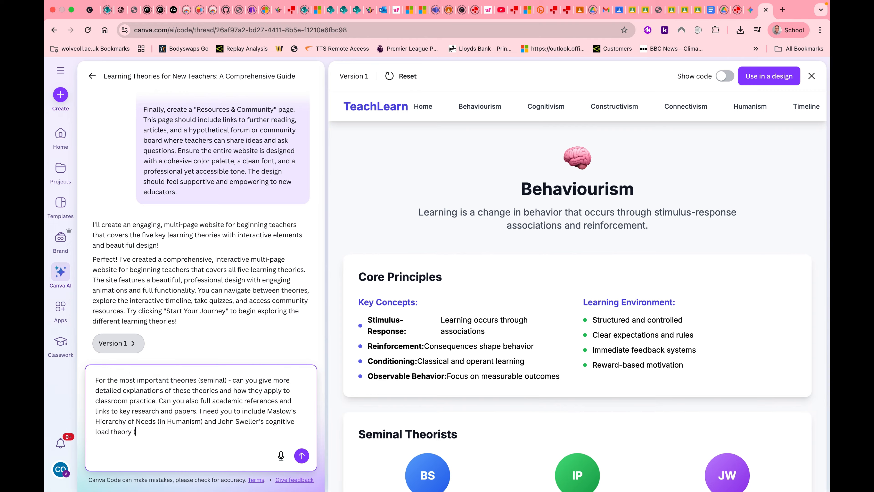
pyautogui.write('gnitivism')
pyautogui.write('). b')
# Finish the prompt with "Can you provide a quiz at the end as an assessment for learning tool" and submit it
pyautogui.write('Cqn')
pyautogui.press('BackSpace')
pyautogui.press('BackSpace')
pyautogui.press('BackSpace')
pyautogui.press('BackSpace')
pyautogui.write('Can you provide ')
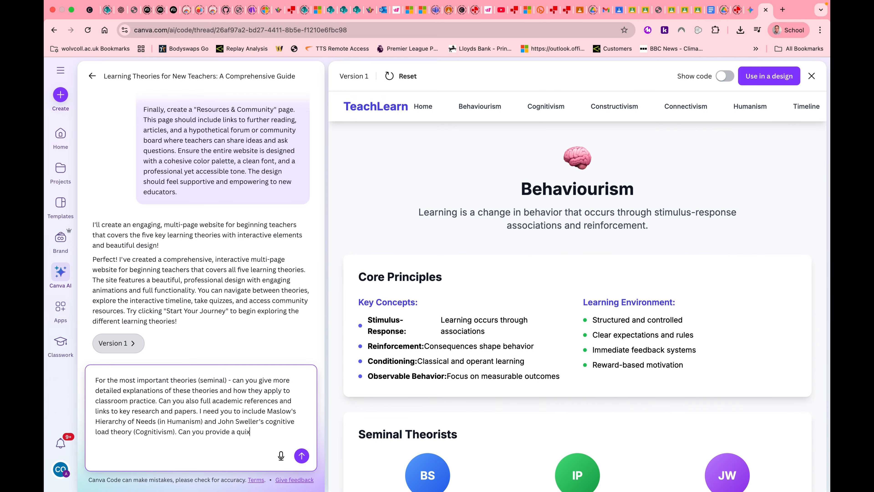
pyautogui.write('a quiz at the')
pyautogui.write(' and')
pyautogui.press('BackSpace')
pyautogui.press('BackSpace')
pyautogui.write('as an ea')
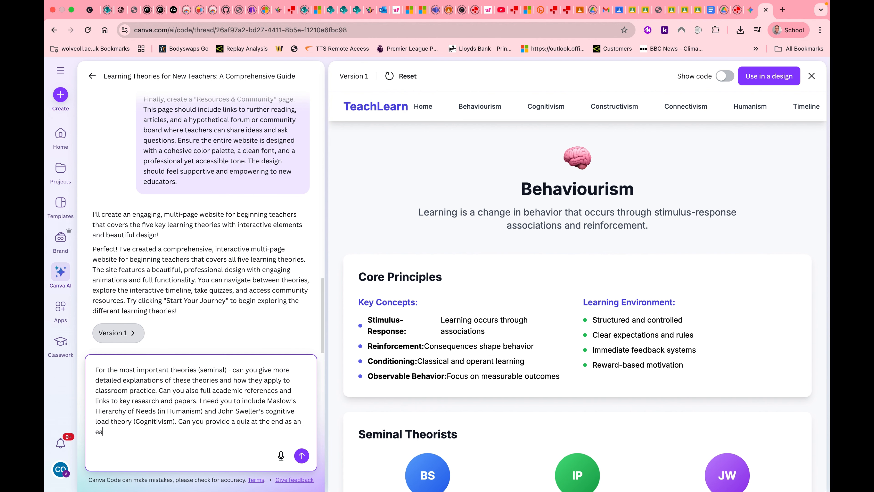
pyautogui.press('BackSpace')
pyautogui.press('BackSpace')
pyautogui.write('assessment for learninfg t')
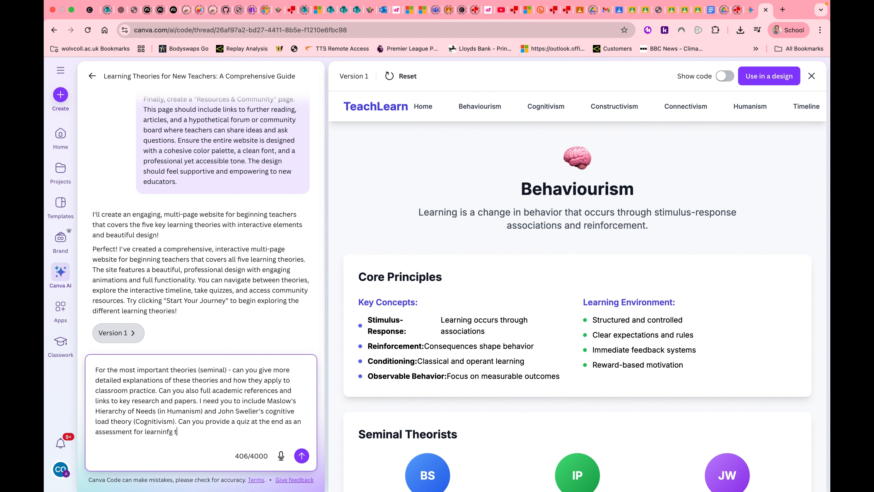
pyautogui.press('BackSpace')
pyautogui.press('BackSpace')
pyautogui.press('BackSpace')
pyautogui.press('BackSpace')
pyautogui.write('g tool')
pyautogui.click(301, 455)
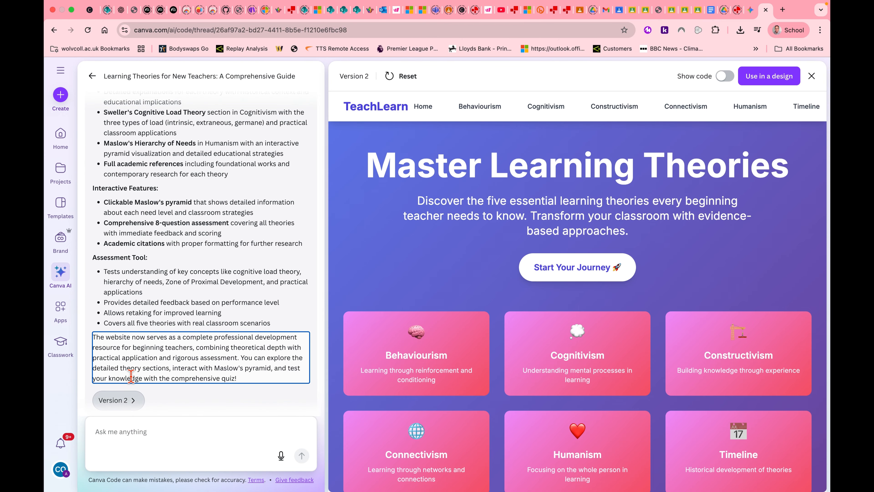
# Review the chat's summary of the enhanced theory content, interactive features and assessment tool in Version 2
pyautogui.scroll(4, 145, 345)
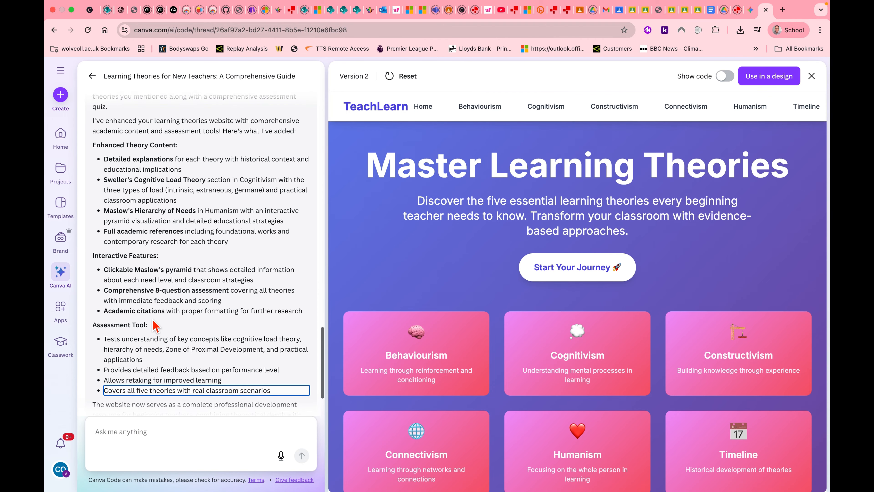
pyautogui.scroll(-2, 154, 325)
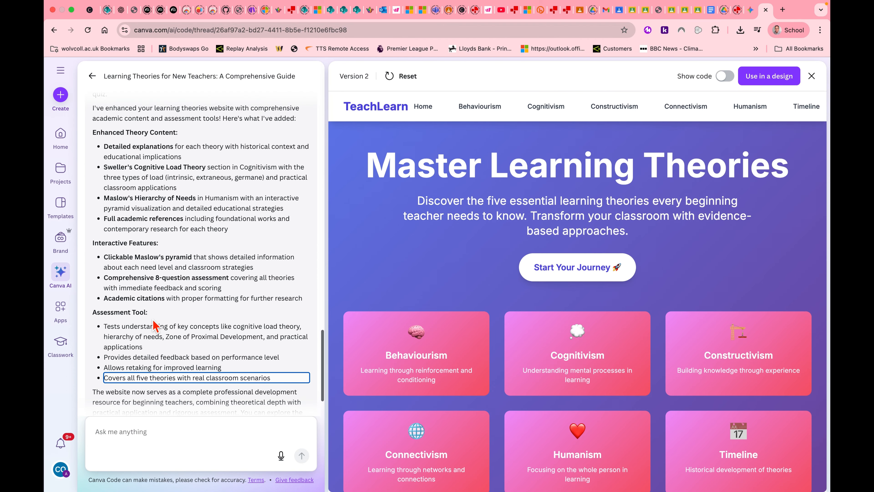
pyautogui.scroll(-3, 155, 326)
pyautogui.scroll(2, 162, 310)
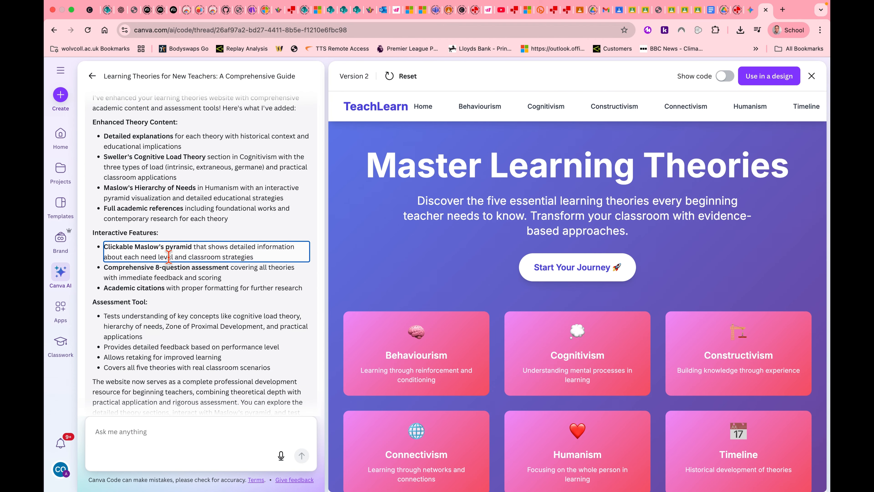
pyautogui.scroll(-5, 169, 257)
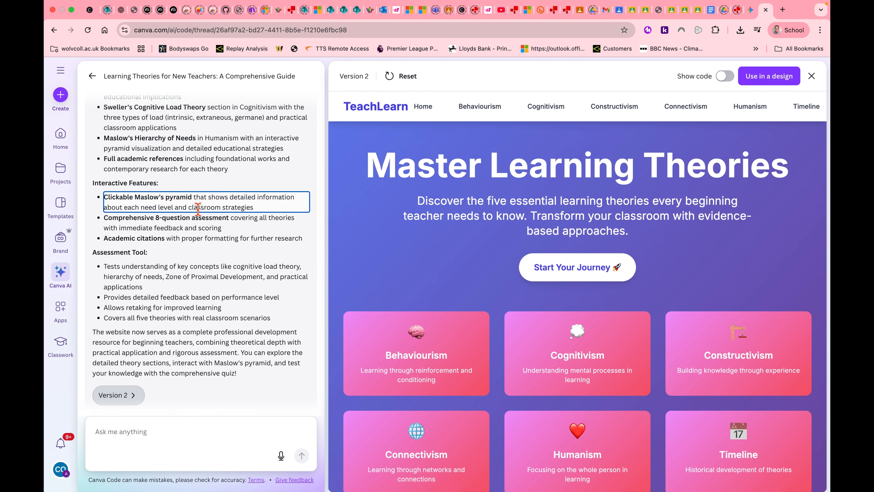
pyautogui.scroll(1, 176, 322)
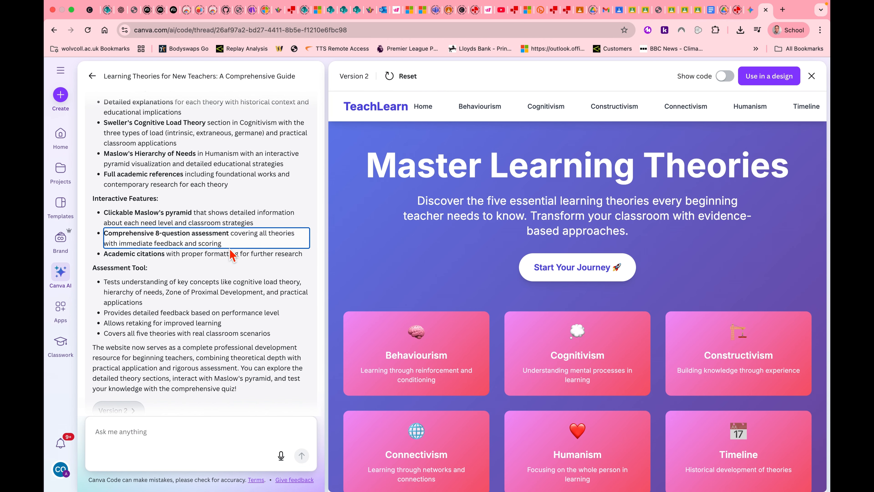
pyautogui.scroll(1, 196, 272)
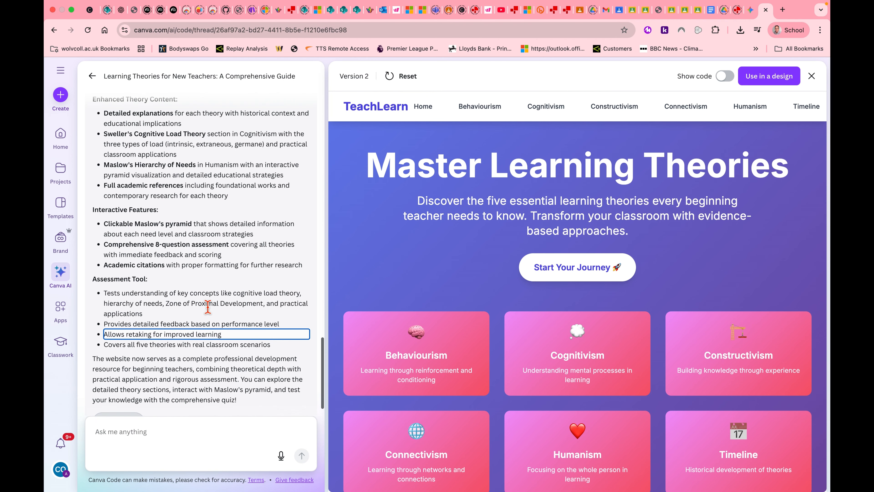
pyautogui.scroll(2, 207, 306)
# Open the updated Cognitivism page and examine its theory overview, Sweller's Cognitive Load Theory section and academic references
pyautogui.scroll(-1, 516, 365)
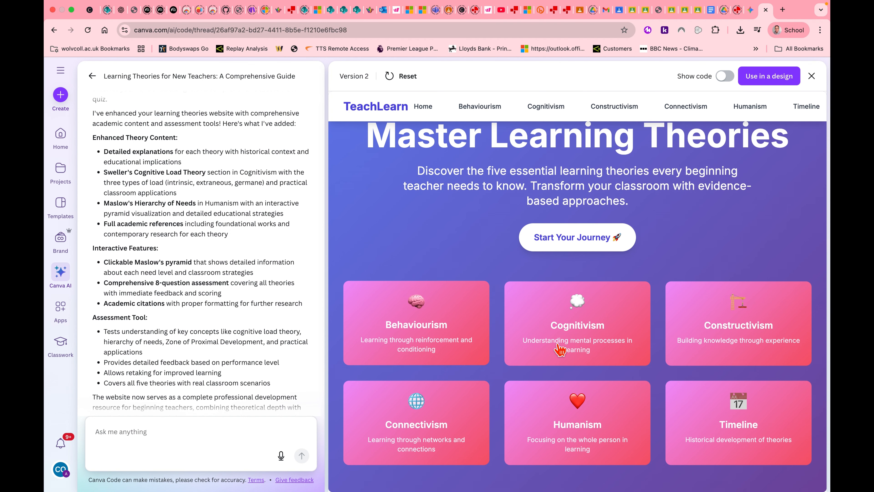
pyautogui.click(585, 345)
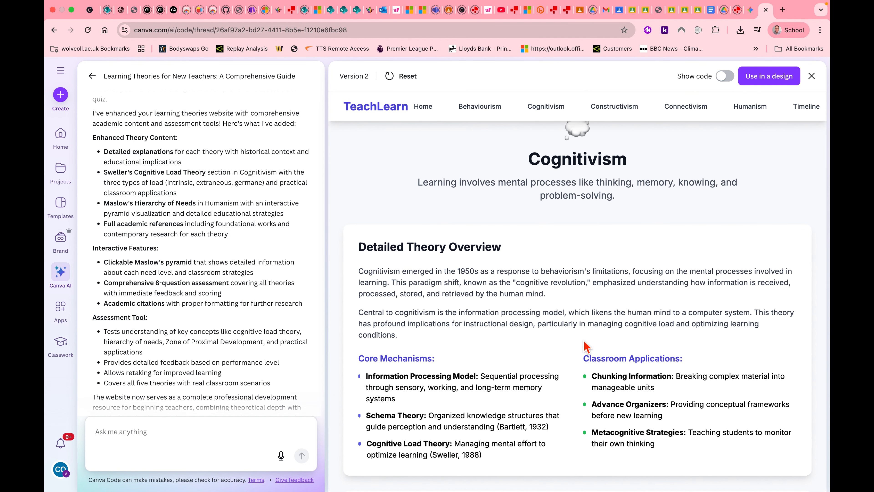
pyautogui.scroll(-1, 516, 404)
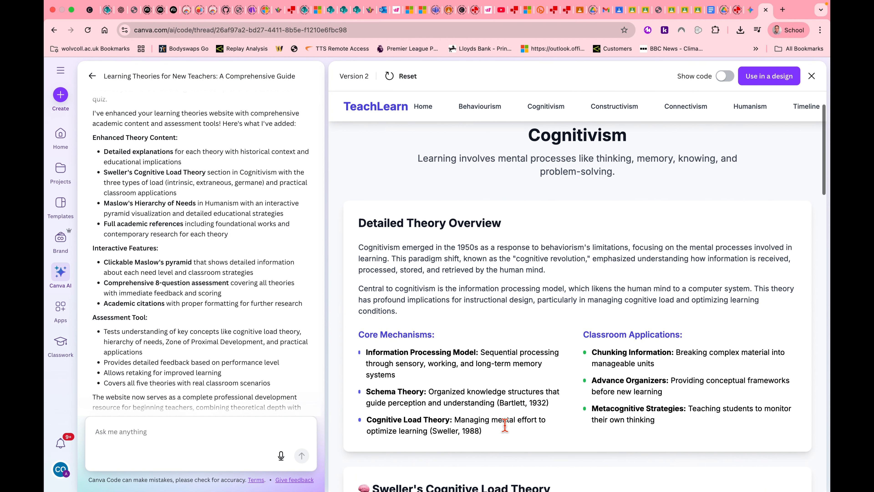
pyautogui.scroll(-8, 500, 438)
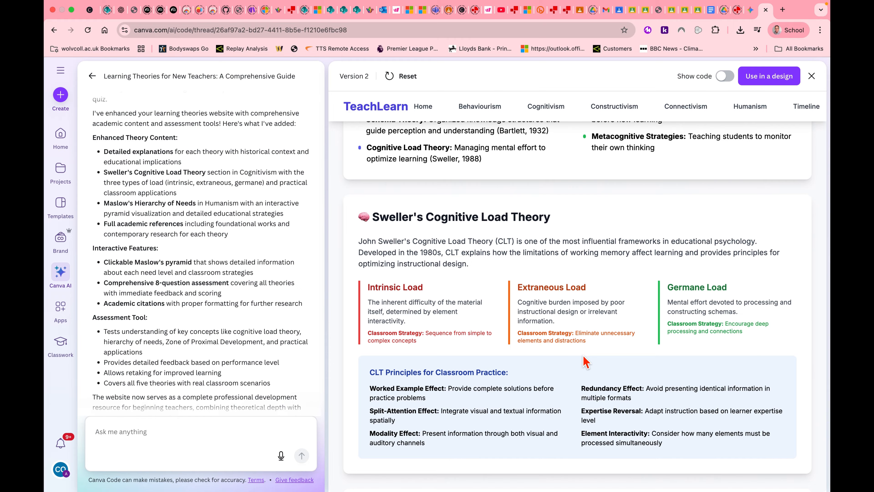
pyautogui.scroll(-5, 585, 361)
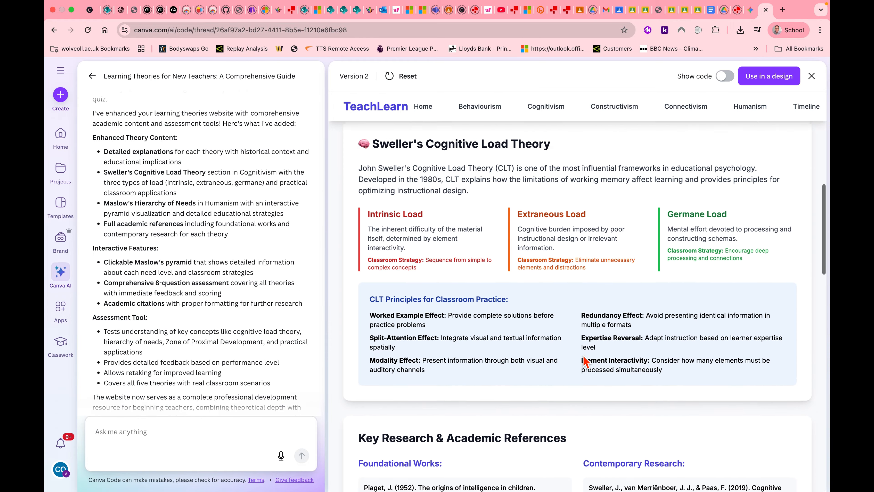
pyautogui.scroll(-4, 585, 362)
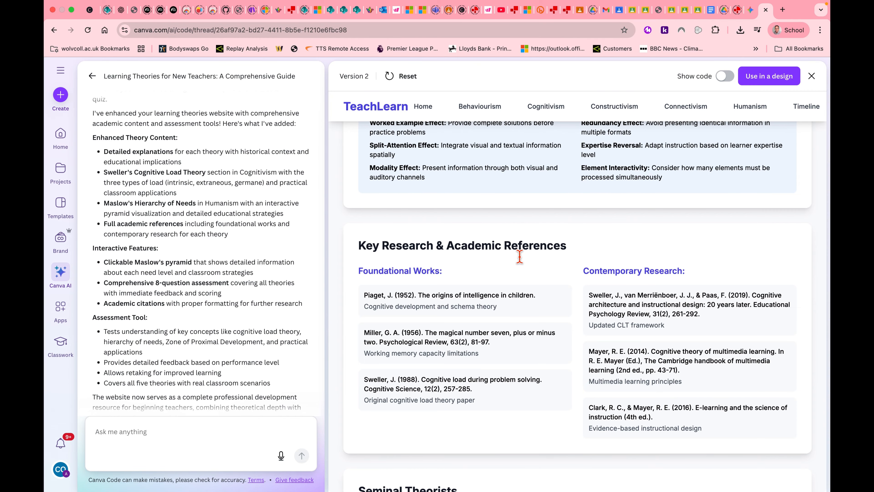
# Check the remaining foundational and contemporary references on the Cognitivism page as far as the Seminal Theorists section
pyautogui.scroll(-1, 607, 410)
pyautogui.scroll(-2, 607, 409)
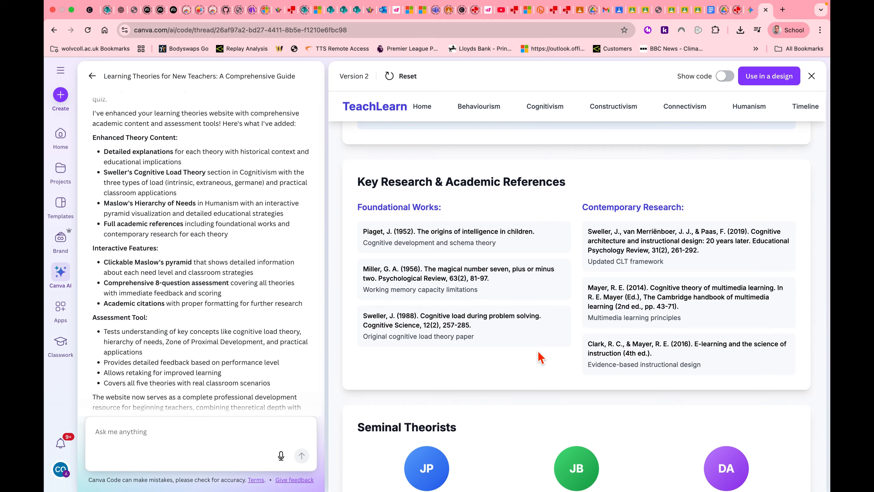
pyautogui.scroll(10, 535, 354)
pyautogui.scroll(5, 535, 354)
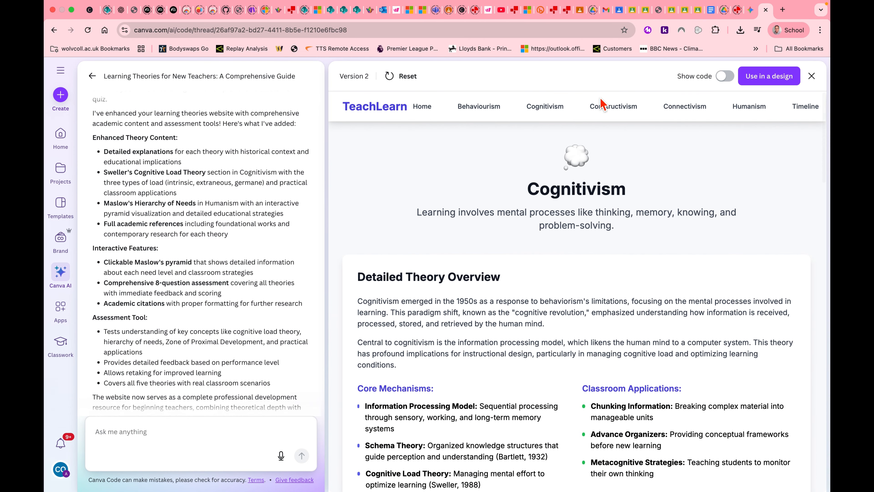
# Open the Humanism page and examine its Maslow's Hierarchy of Needs pyramid, academic references and Quick Knowledge Check
pyautogui.click(749, 108)
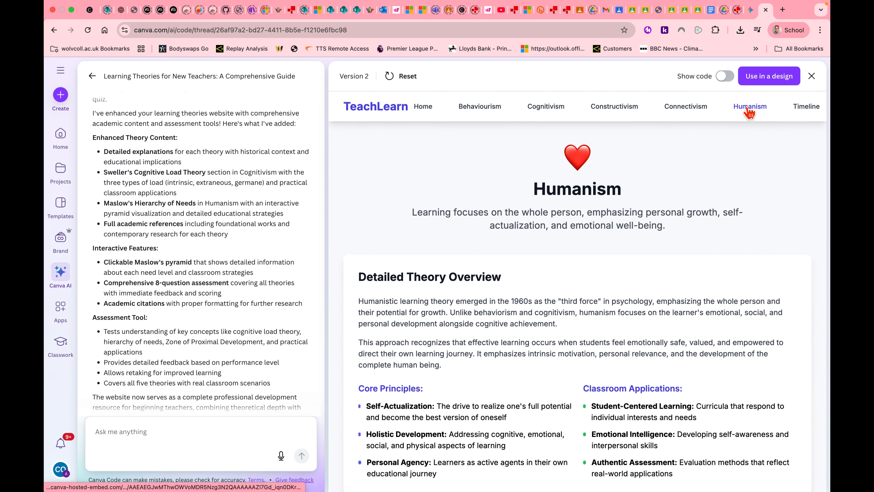
pyautogui.scroll(-10, 569, 358)
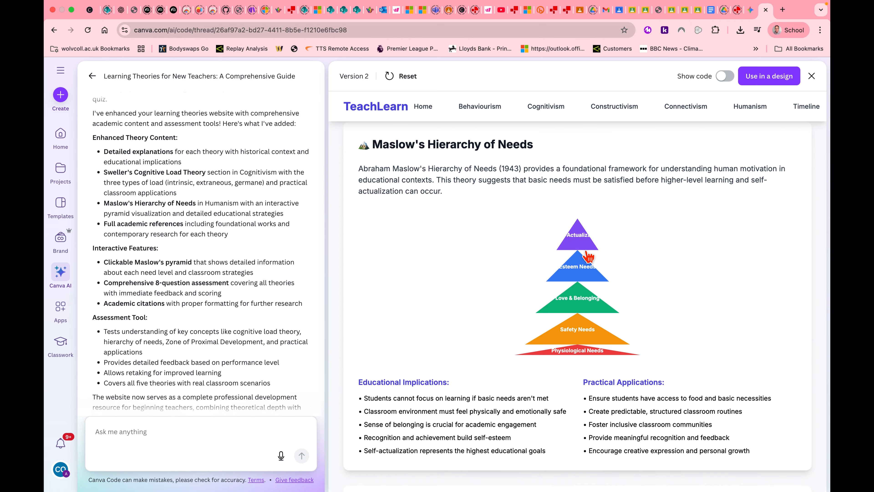
pyautogui.scroll(-4, 589, 351)
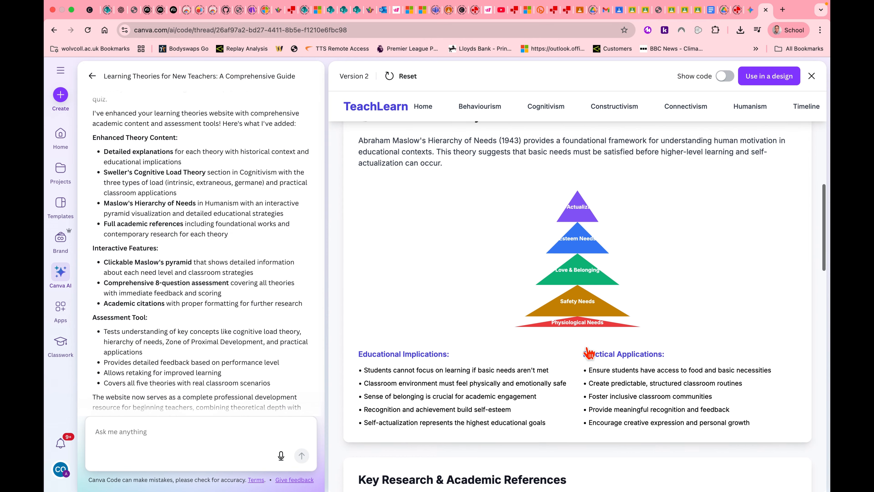
pyautogui.scroll(-18, 589, 352)
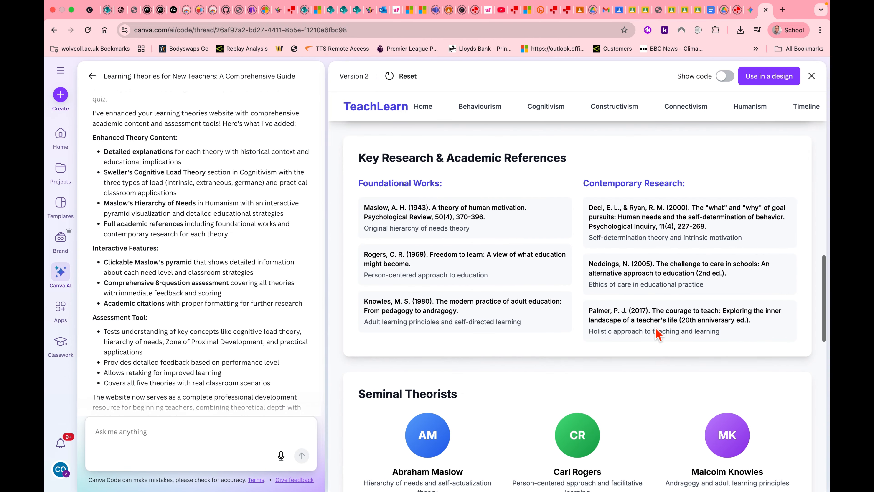
pyautogui.scroll(-11, 592, 337)
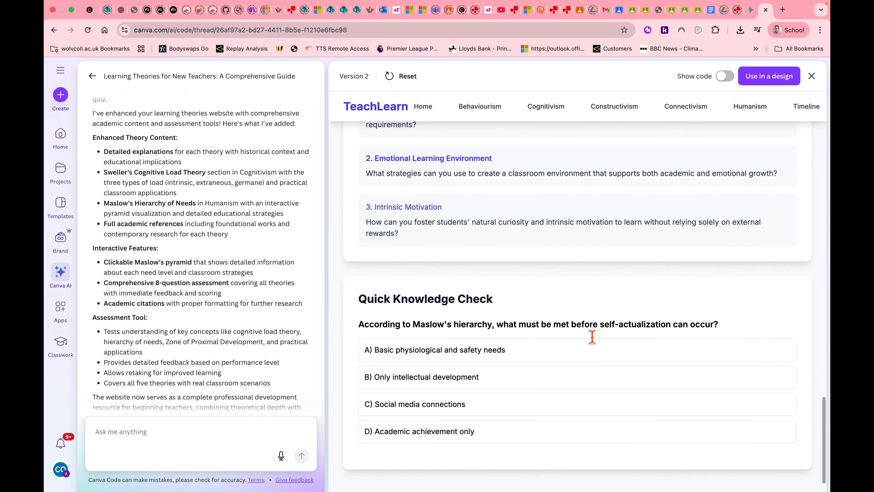
# Open the Constructivism page and look through its core principles, discussion questions and Quick Knowledge Check
pyautogui.click(619, 114)
pyautogui.scroll(-20, 581, 241)
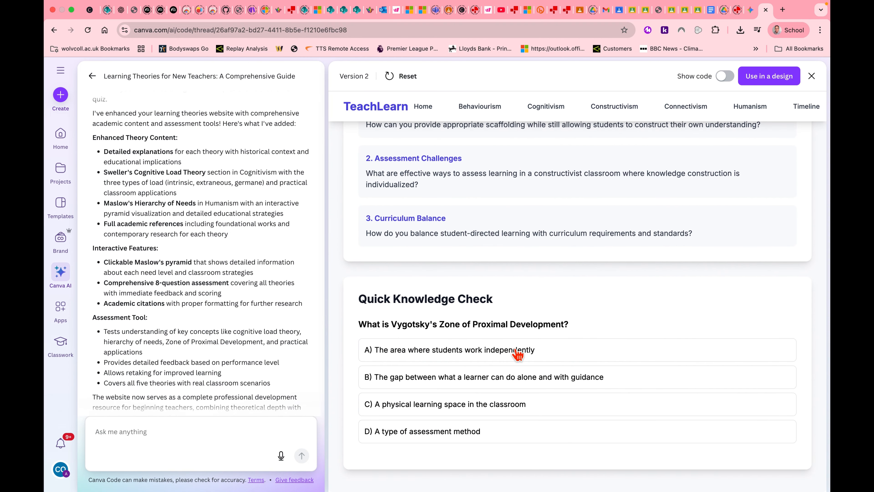
pyautogui.scroll(2, 521, 361)
pyautogui.scroll(20, 525, 368)
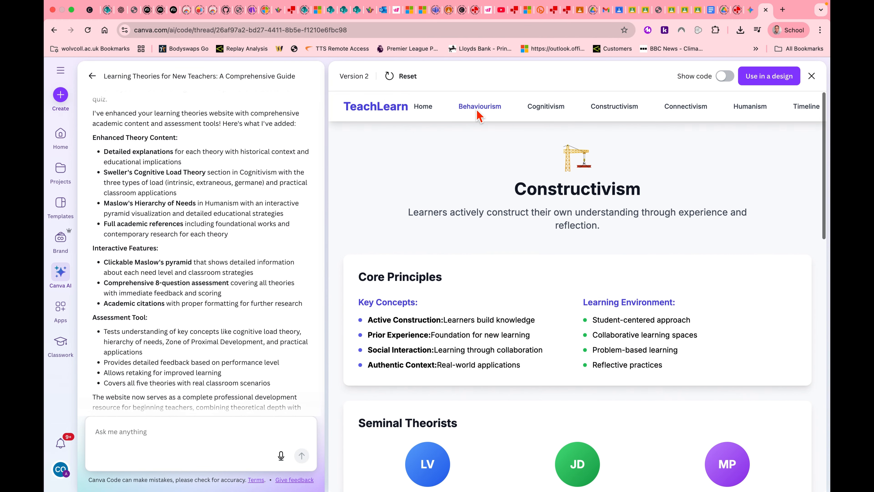
# Open the Behaviourism page and examine its detailed theory overview against the prompt and change summary in the chat
pyautogui.click(481, 110)
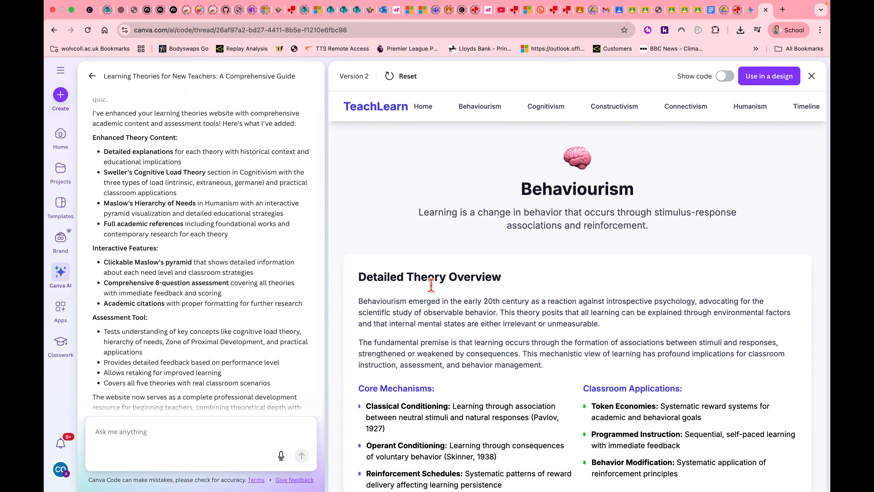
pyautogui.scroll(-1, 480, 367)
pyautogui.scroll(5, 240, 279)
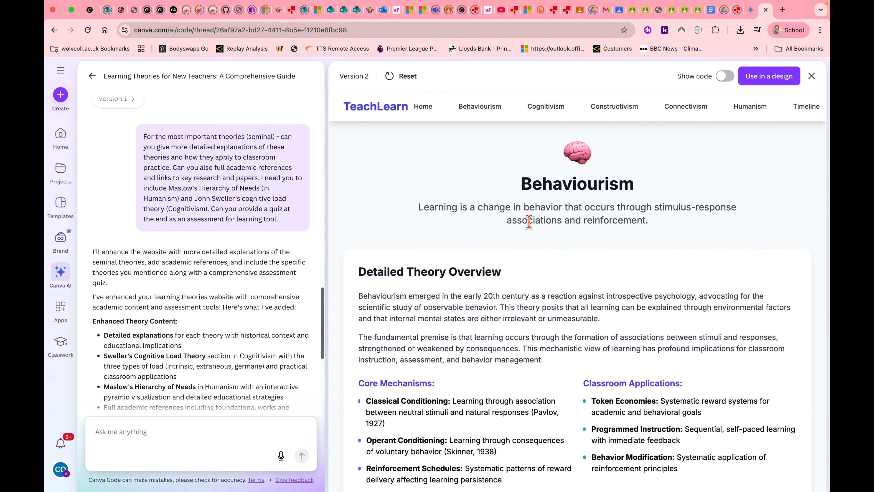
pyautogui.scroll(1, 527, 221)
pyautogui.scroll(-7, 206, 320)
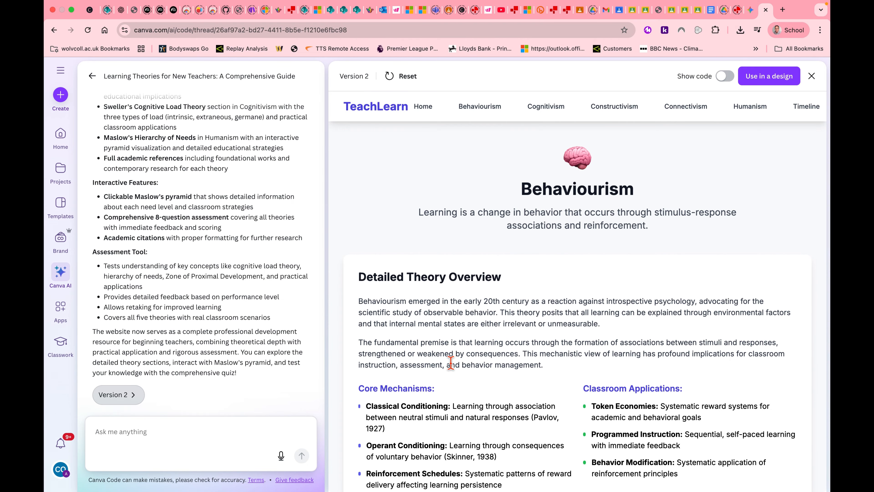
pyautogui.scroll(-3, 467, 358)
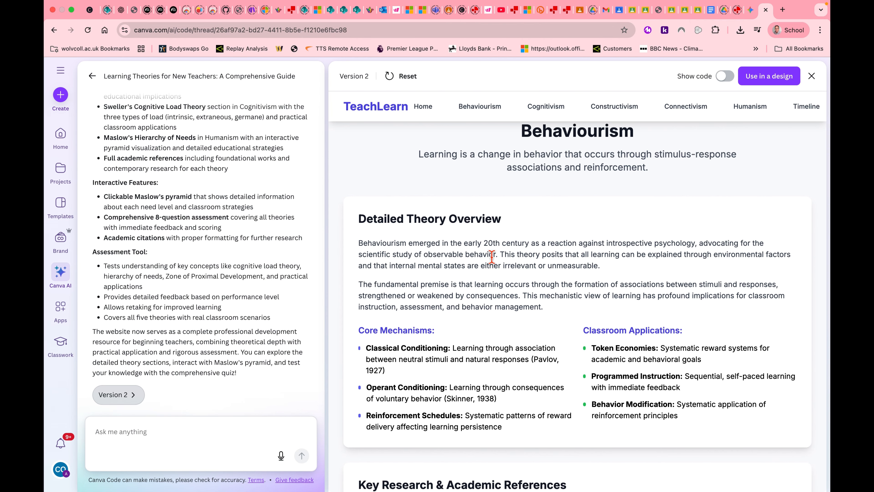
pyautogui.scroll(-2, 492, 322)
pyautogui.scroll(-10, 492, 322)
pyautogui.scroll(12, 492, 322)
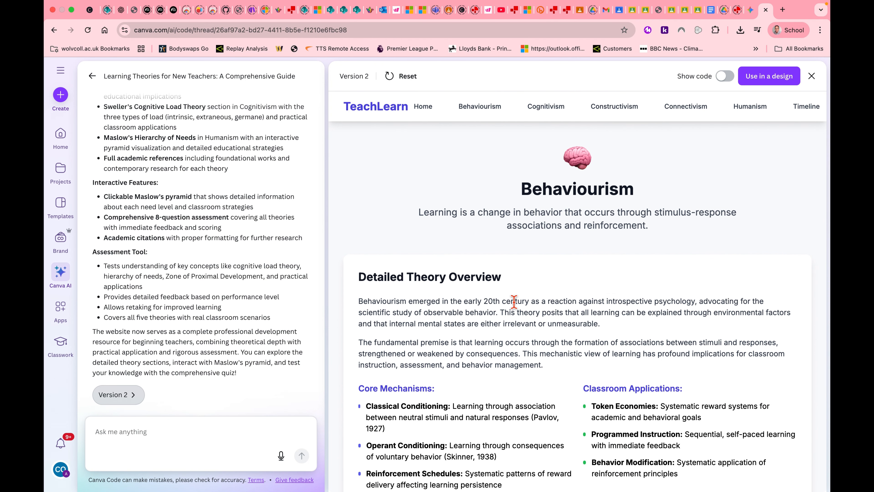
# Use the generated Version 2 site in a new Website design
pyautogui.click(774, 85)
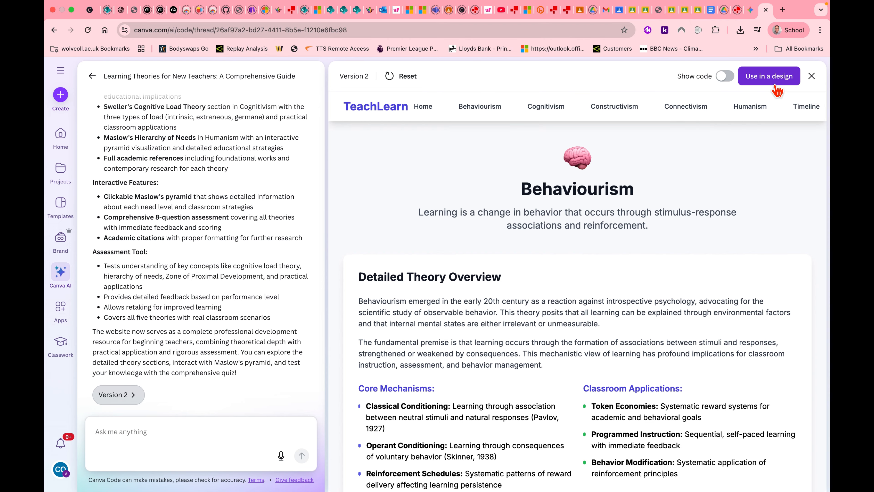
pyautogui.click(777, 88)
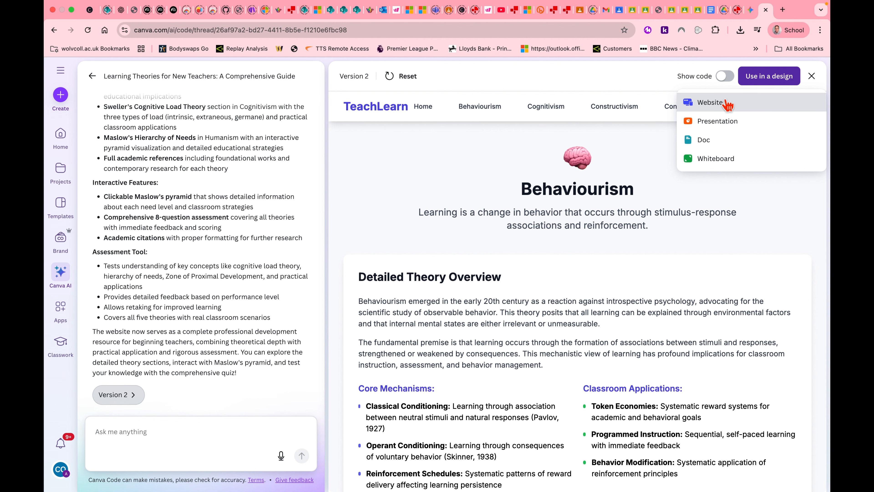
pyautogui.click(717, 110)
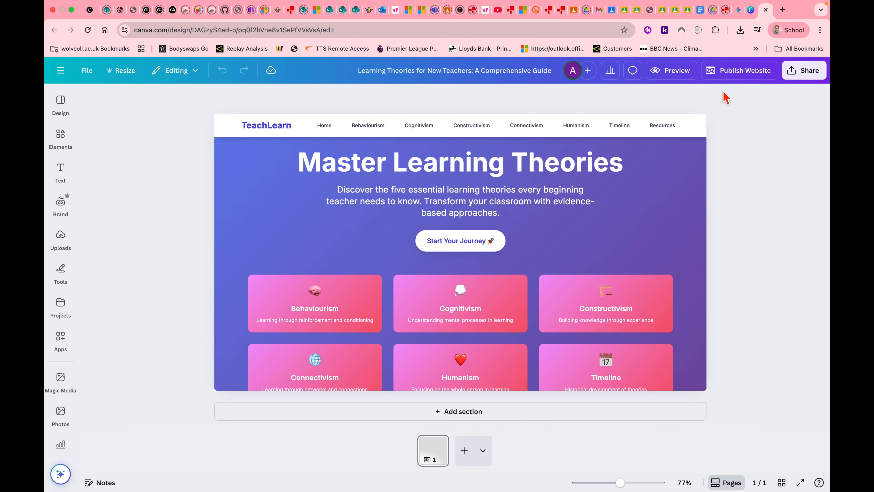
# Publish the website at its suggested site address and copy the live website link
pyautogui.click(672, 74)
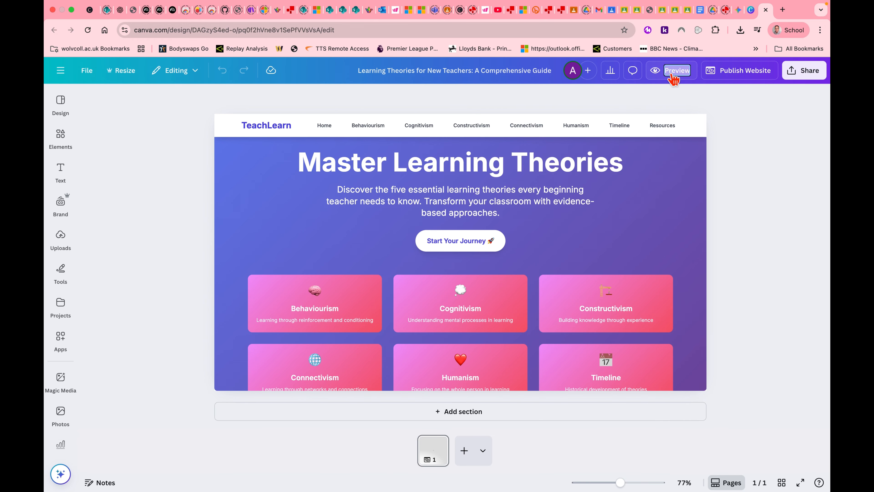
pyautogui.click(744, 74)
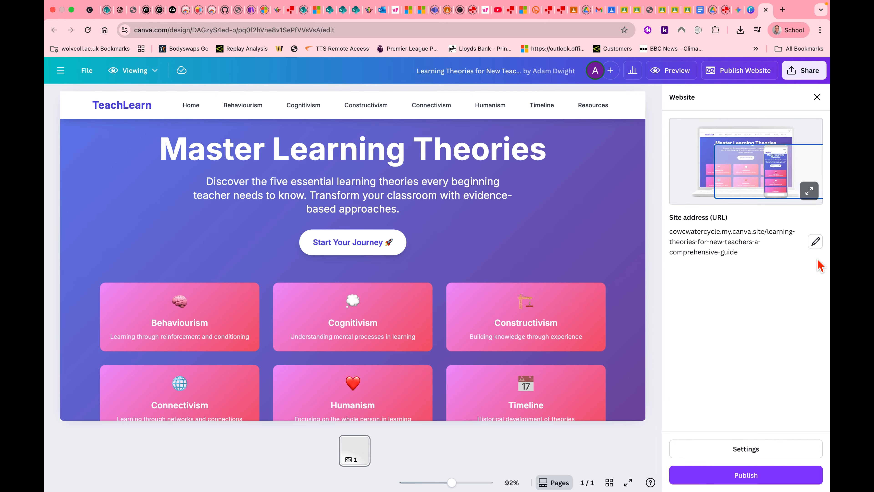
pyautogui.click(736, 477)
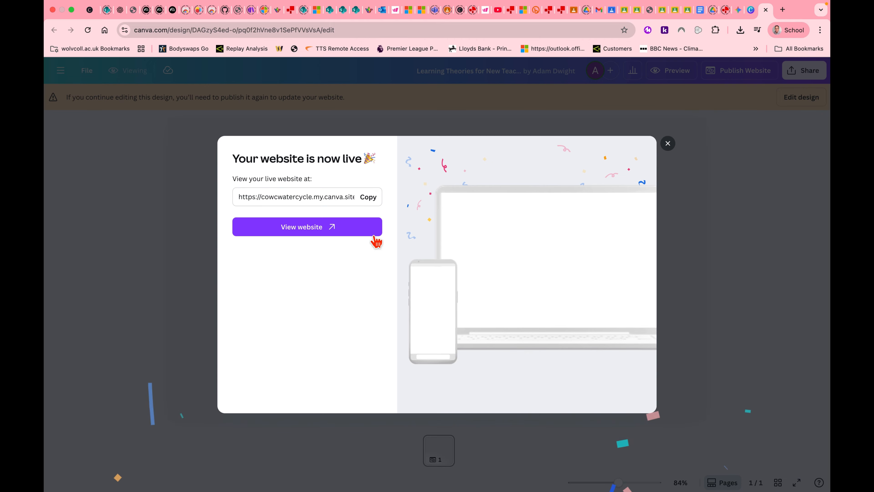
pyautogui.click(370, 198)
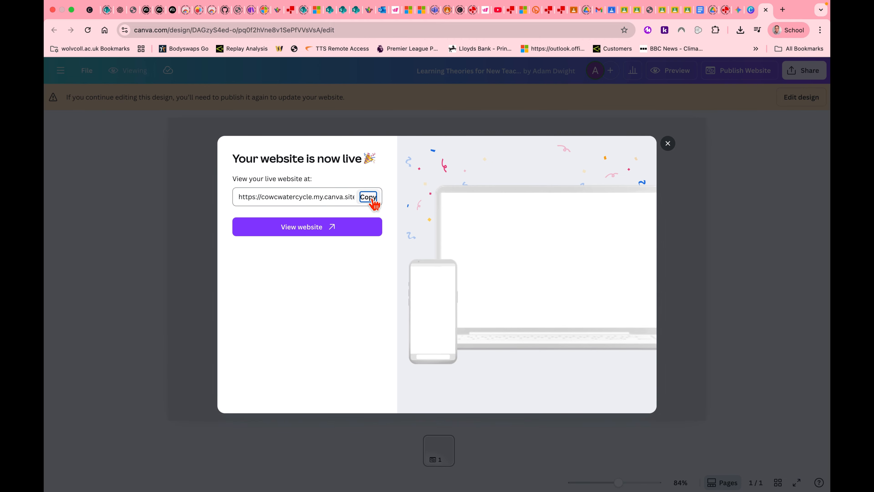
# View the live website and look through its Behaviourism page, including the classroom applications and discussion questions
pyautogui.click(324, 235)
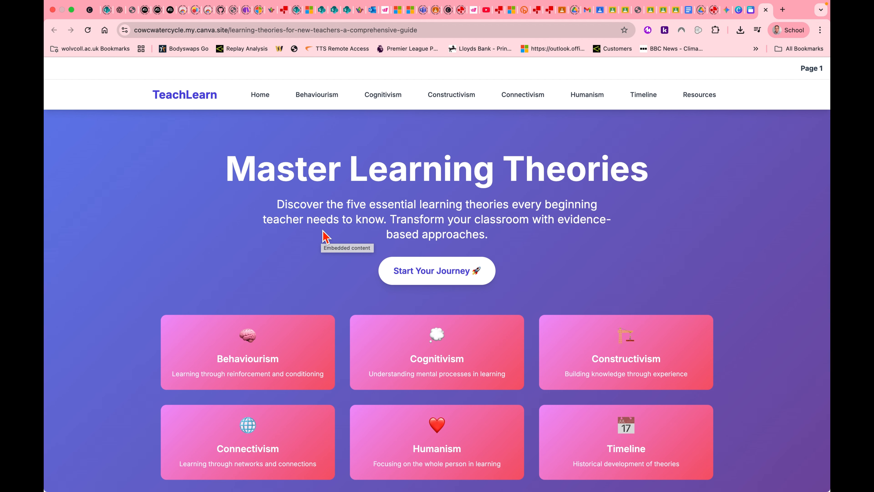
pyautogui.scroll(-2, 410, 345)
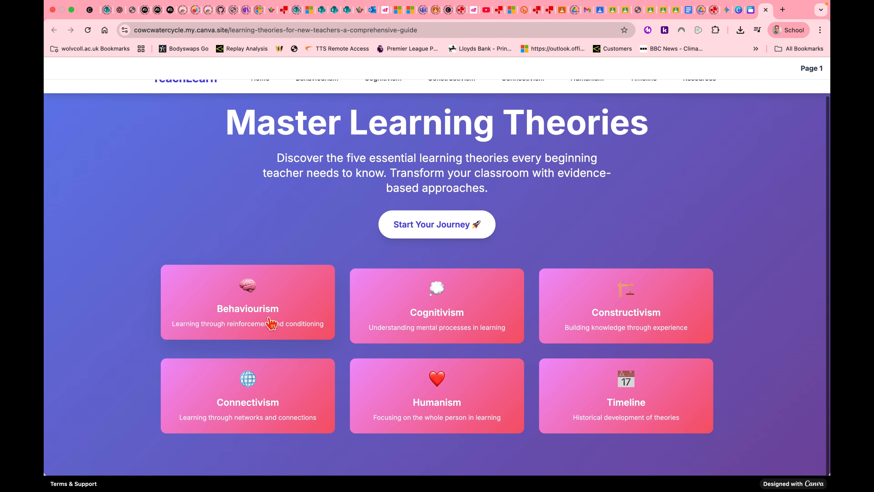
pyautogui.click(271, 323)
pyautogui.scroll(-8, 343, 378)
pyautogui.scroll(-10, 342, 391)
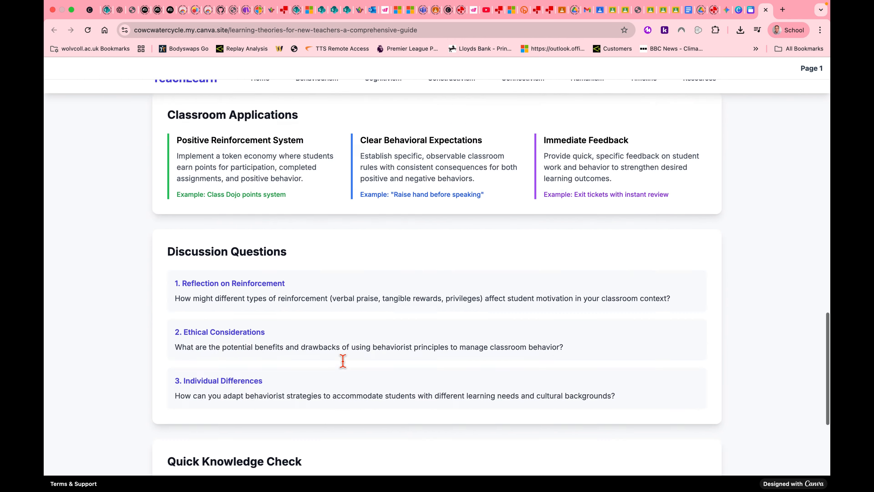
pyautogui.scroll(20, 343, 360)
# Look through the live site's Constructivism page and return to the Home page
pyautogui.click(459, 101)
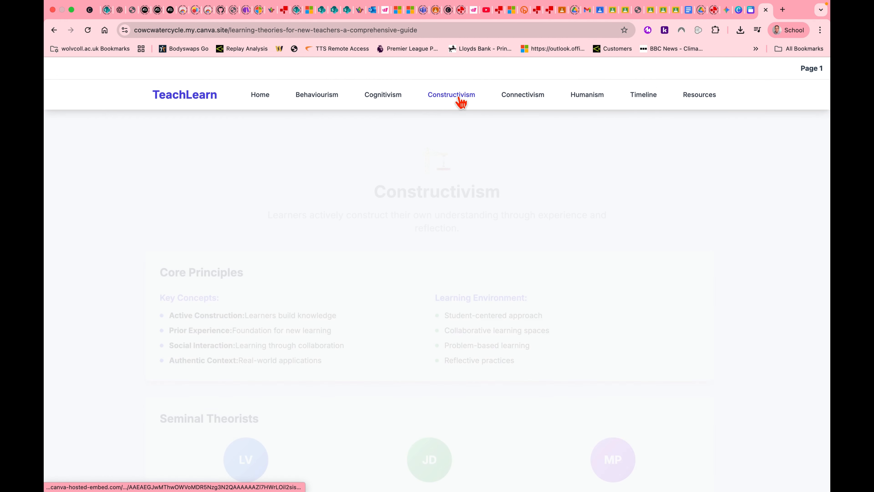
pyautogui.scroll(-10, 482, 332)
pyautogui.scroll(-10, 483, 331)
pyautogui.scroll(13, 483, 331)
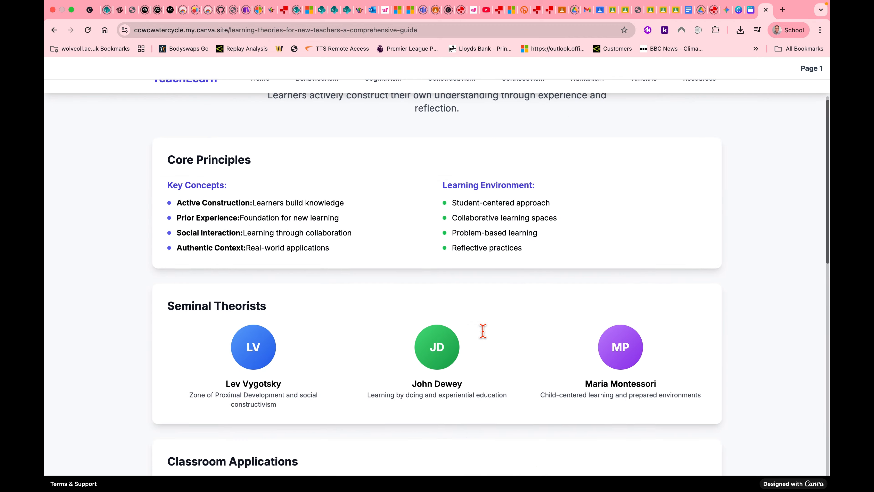
pyautogui.scroll(5, 482, 331)
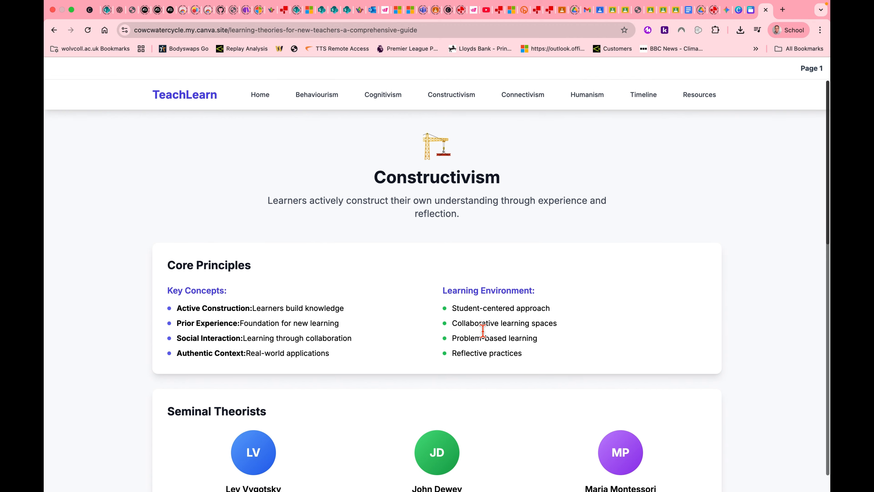
pyautogui.click(260, 95)
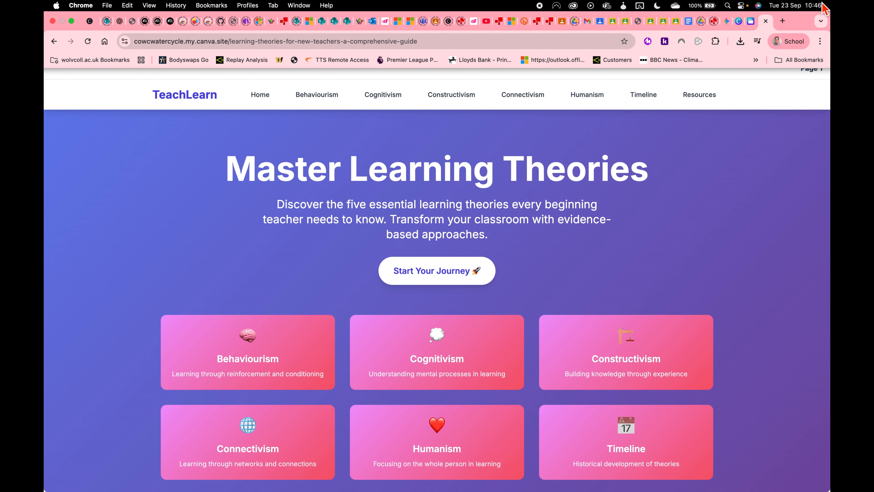
# Open Bitly (bit.ly) in a new browser tab, create a short link from the copied website address and dismiss the share dialog
pyautogui.click(783, 21)
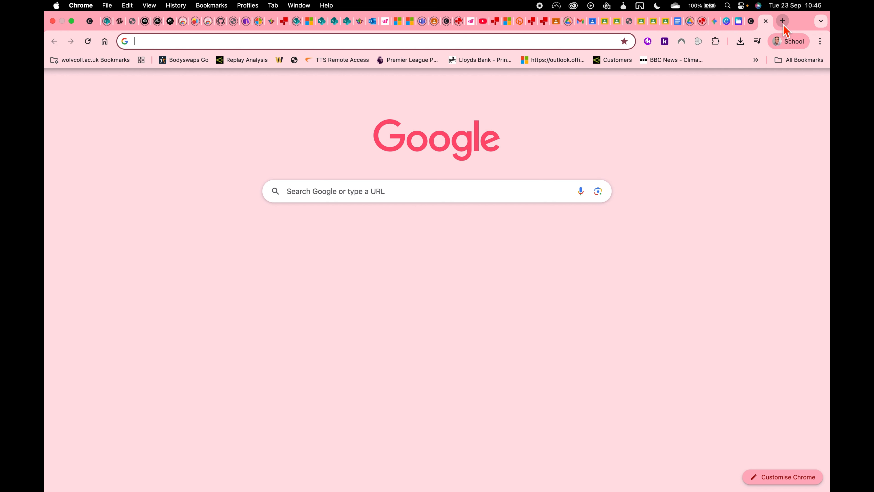
pyautogui.write('bit.ly')
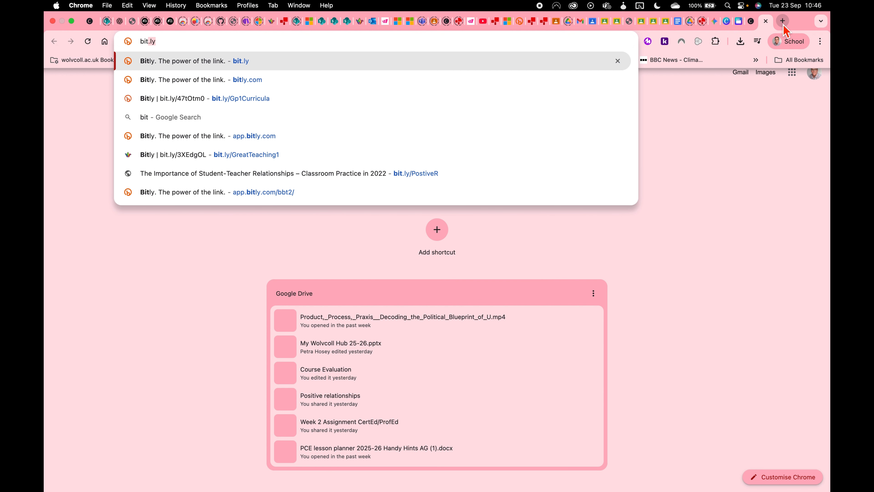
pyautogui.press('Return')
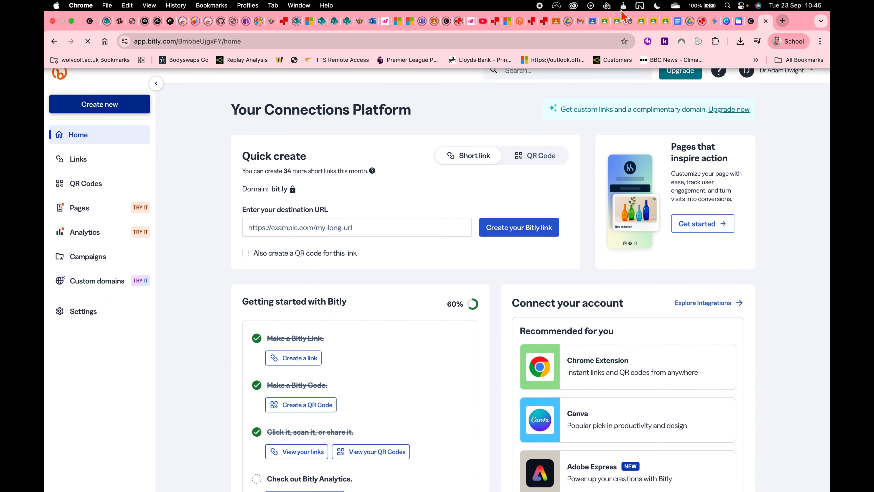
pyautogui.click(260, 226)
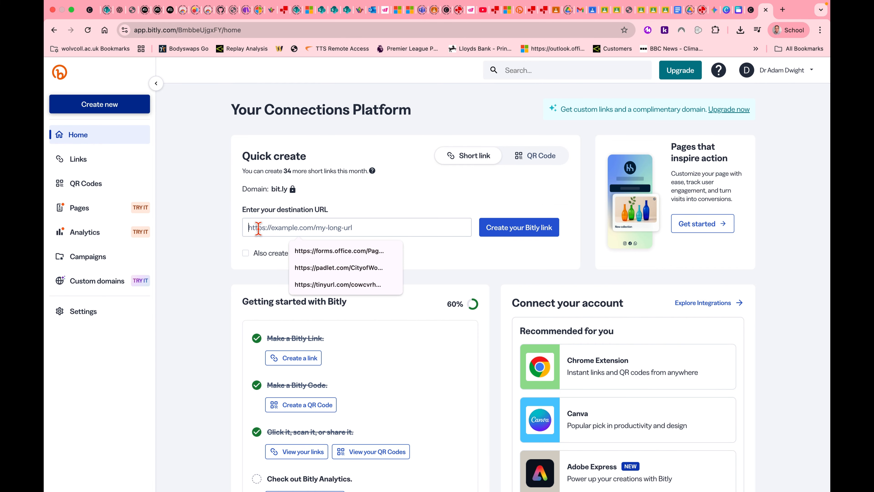
pyautogui.press('super+v')
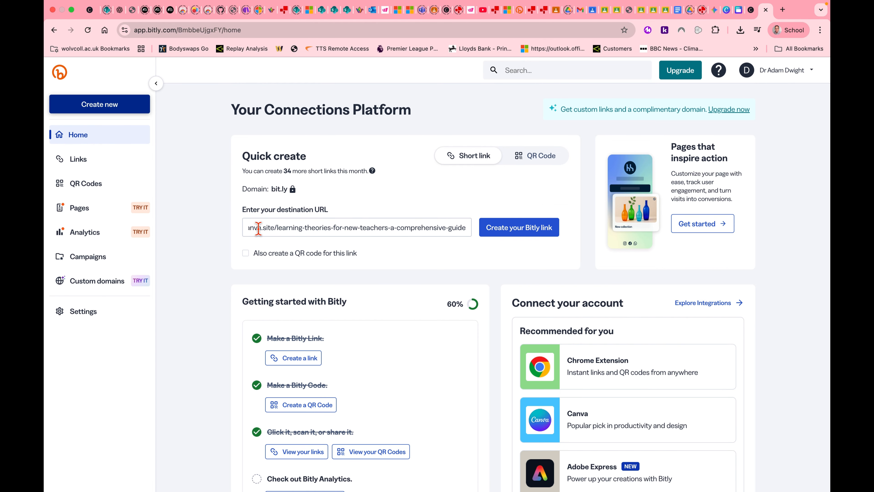
pyautogui.click(527, 229)
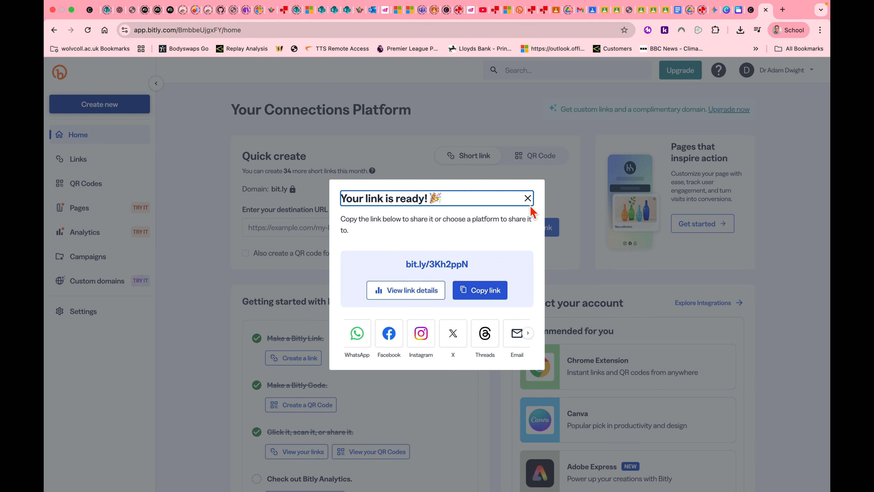
pyautogui.click(528, 199)
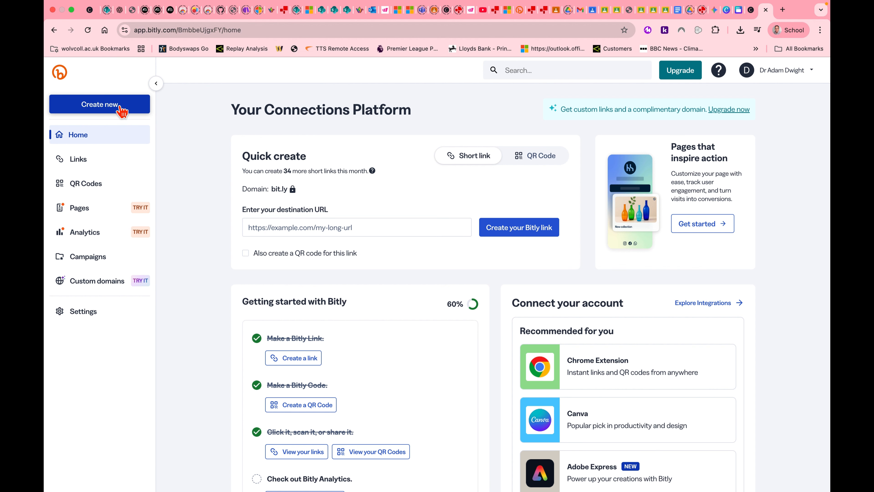
# Start another new Bitly link with the copied Canva website address as its destination URL
pyautogui.click(99, 107)
pyautogui.click(291, 289)
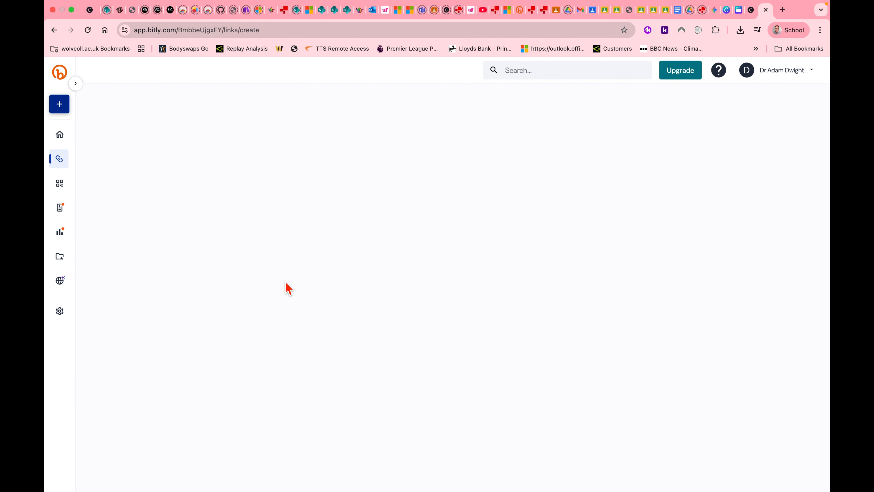
pyautogui.press('super+v')
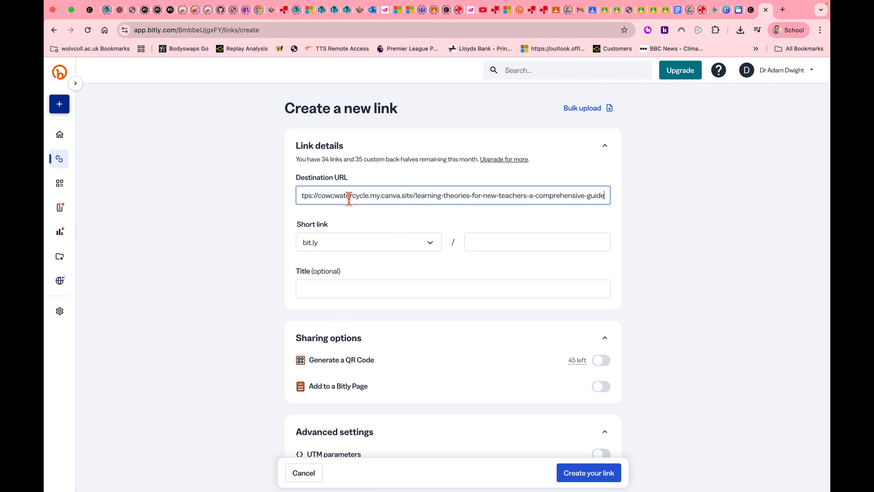
# Give the short link the custom back-half LT230925 and create the link
pyautogui.click(475, 241)
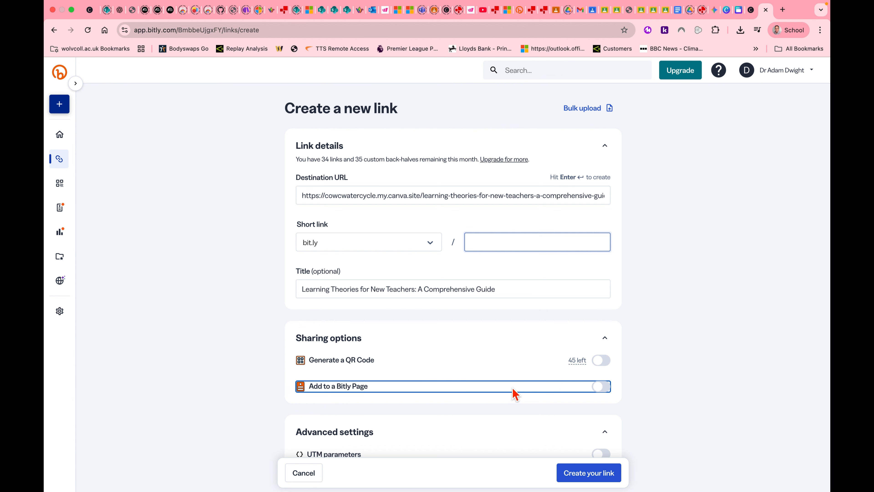
pyautogui.write('LT')
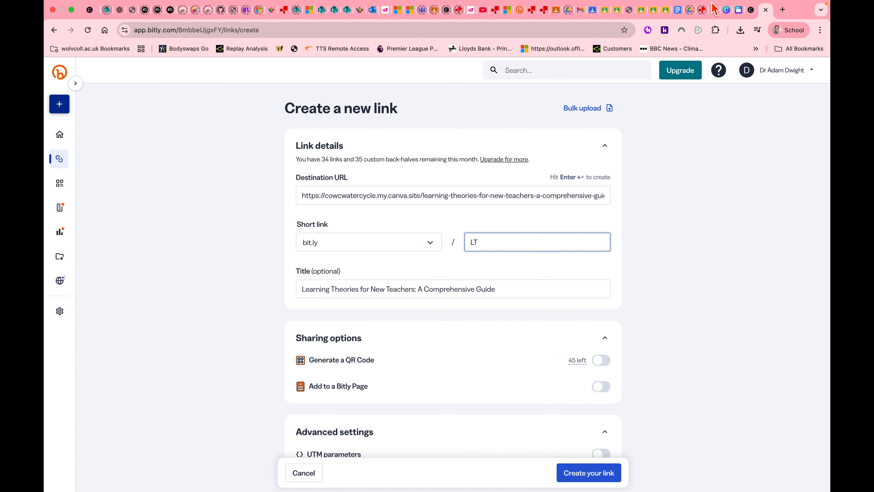
pyautogui.moveTo(747, 9)
pyautogui.write('23')
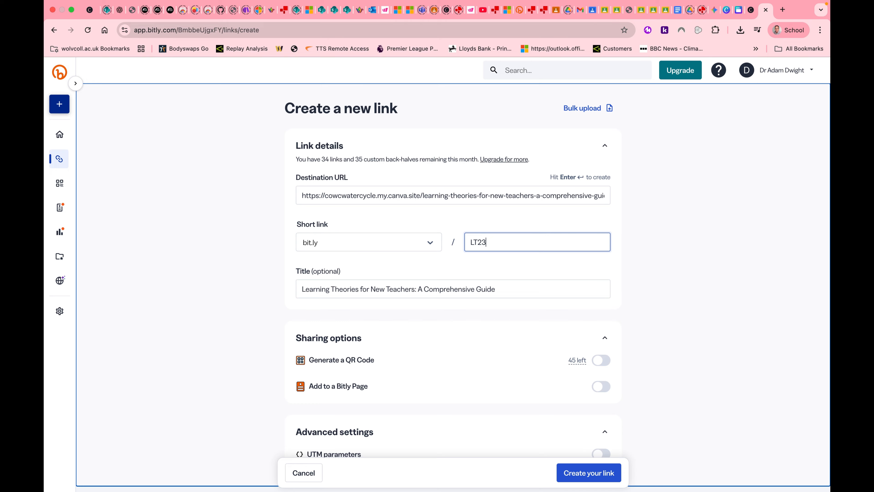
pyautogui.write('0925')
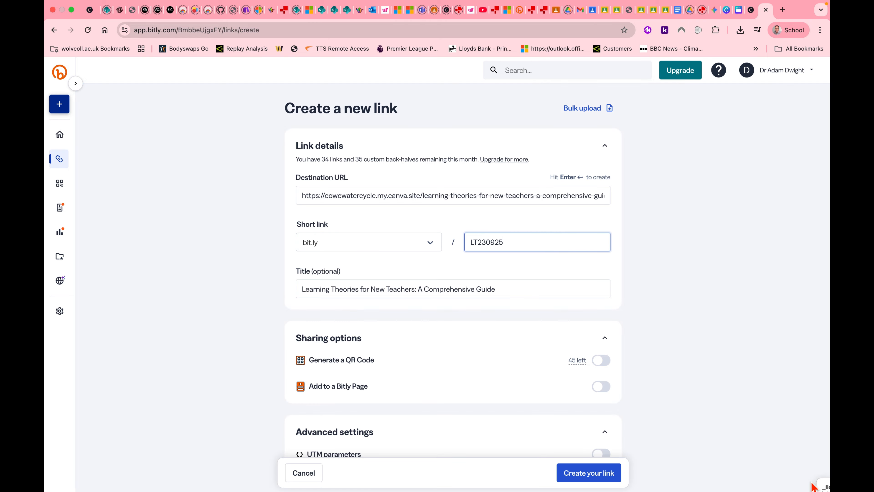
pyautogui.click(588, 477)
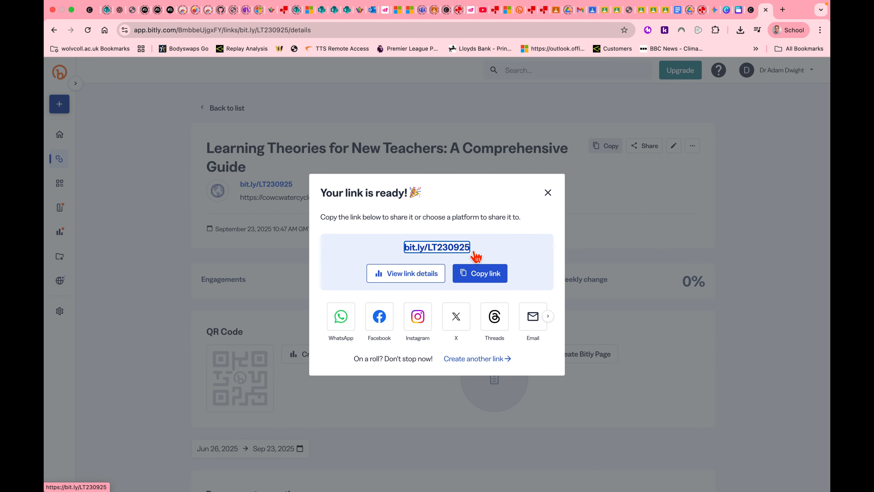
# Dismiss the link-ready dialog and copy the short link bit.ly/LT230925 from its details page
pyautogui.scroll(5, 453, 197)
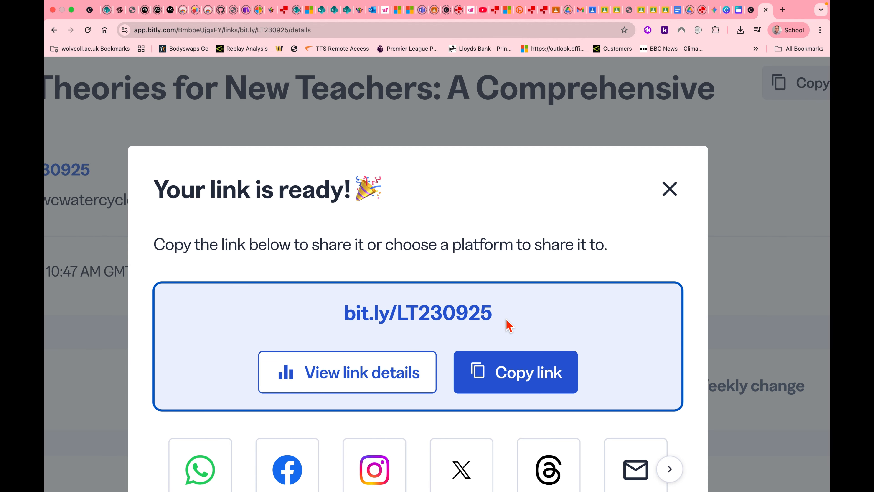
pyautogui.scroll(-3, 508, 325)
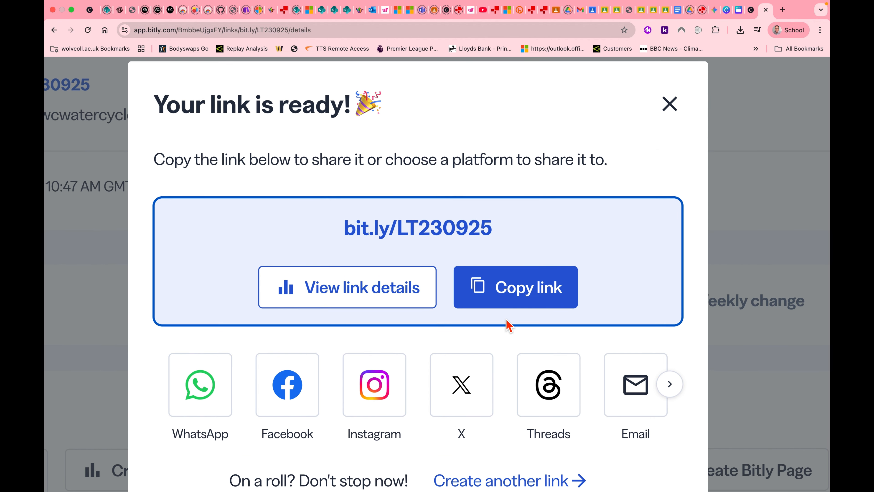
pyautogui.scroll(2, 448, 283)
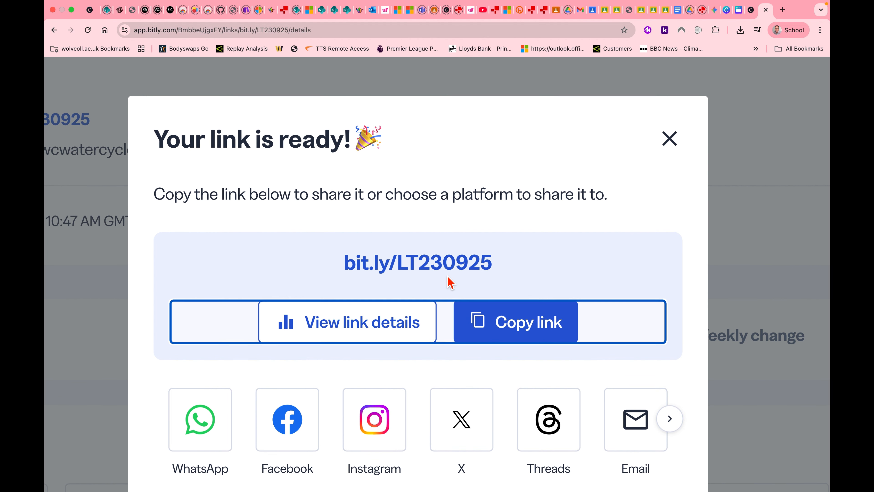
pyautogui.click(673, 141)
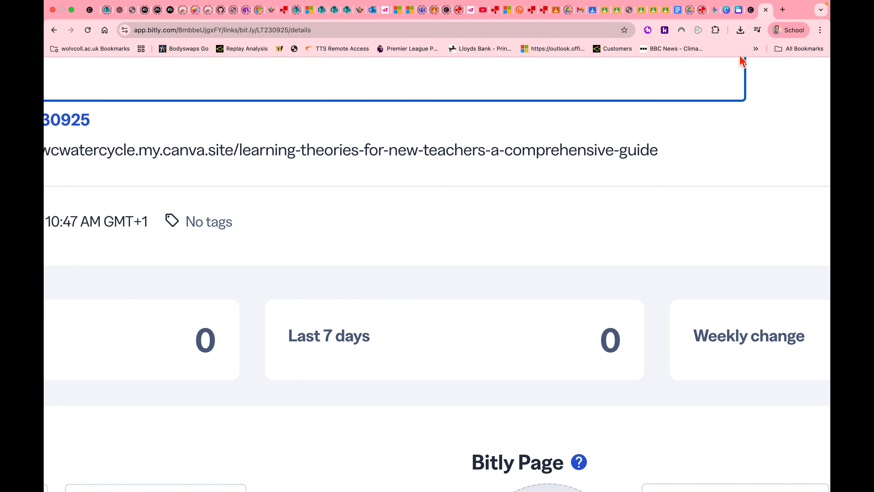
pyautogui.scroll(-3, 569, 222)
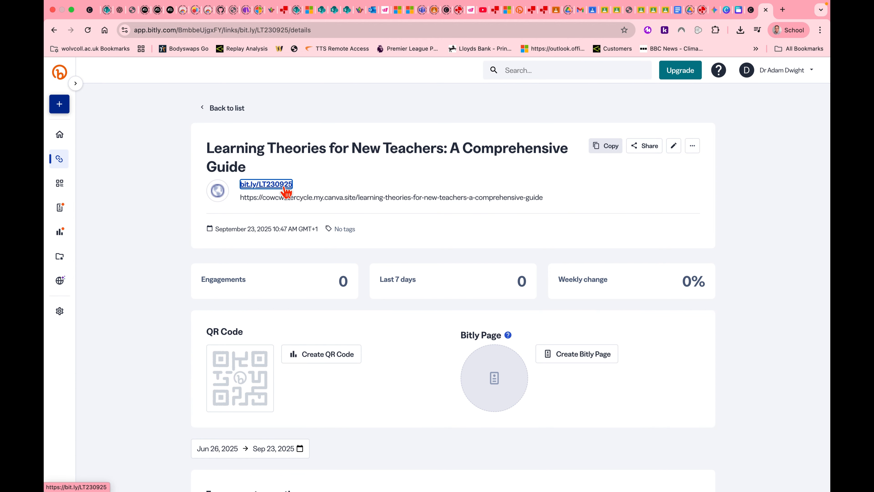
pyautogui.click(607, 148)
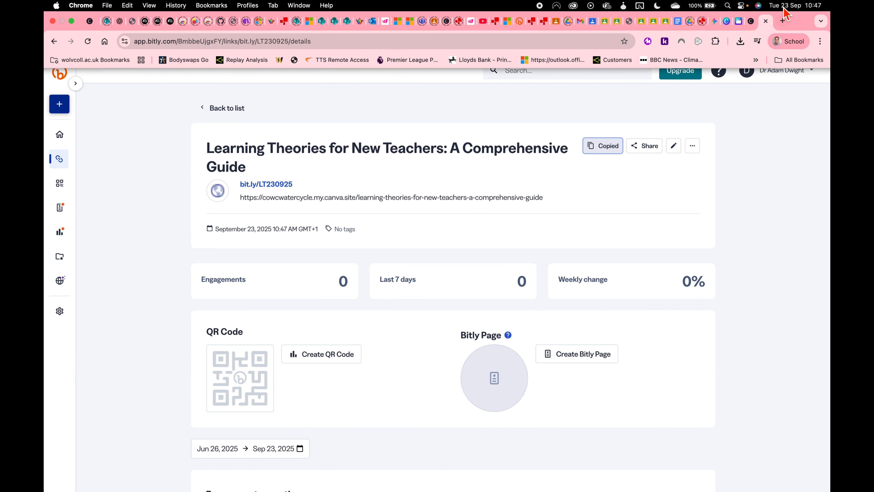
pyautogui.click(783, 10)
pyautogui.press('super+v')
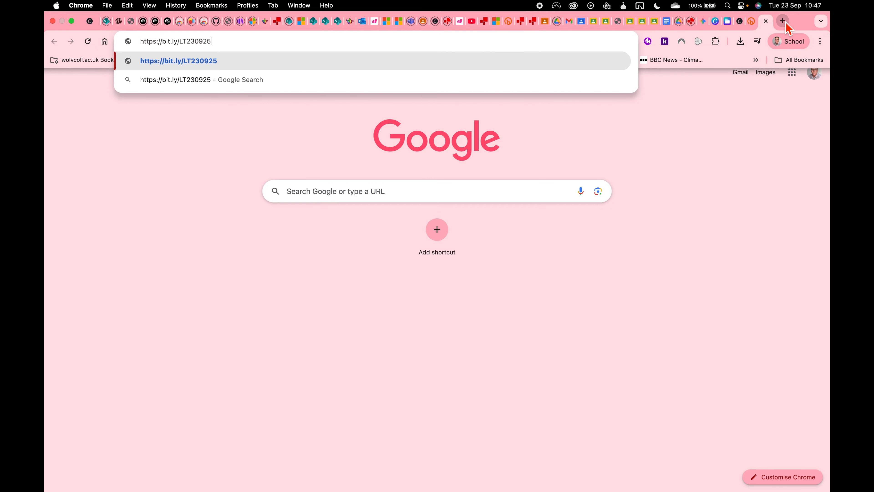
pyautogui.press('Return')
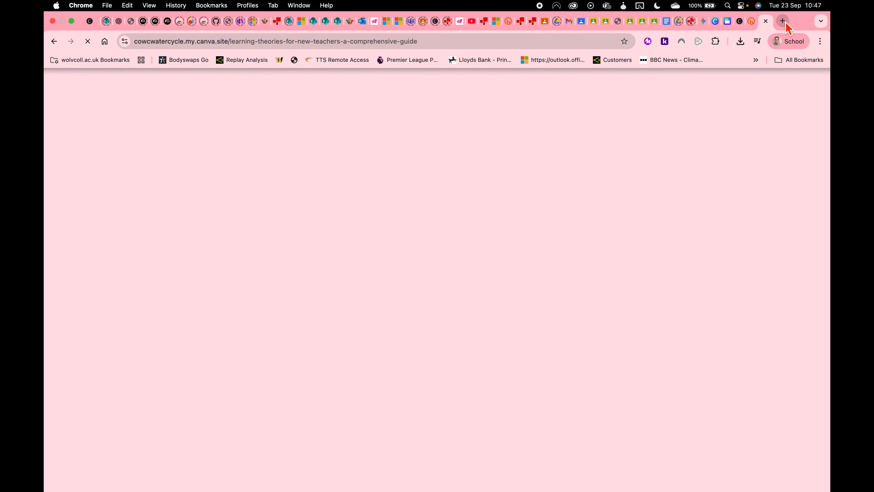